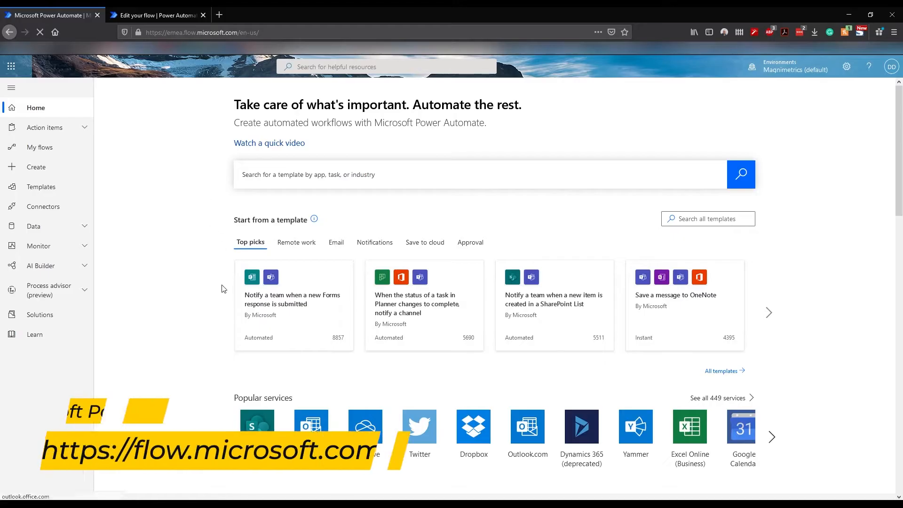
# Step: From the Email templates, create a flow from 'Save Office 365 email attachments to specified OneDrive for Business folder'
pyautogui.click(771, 319)
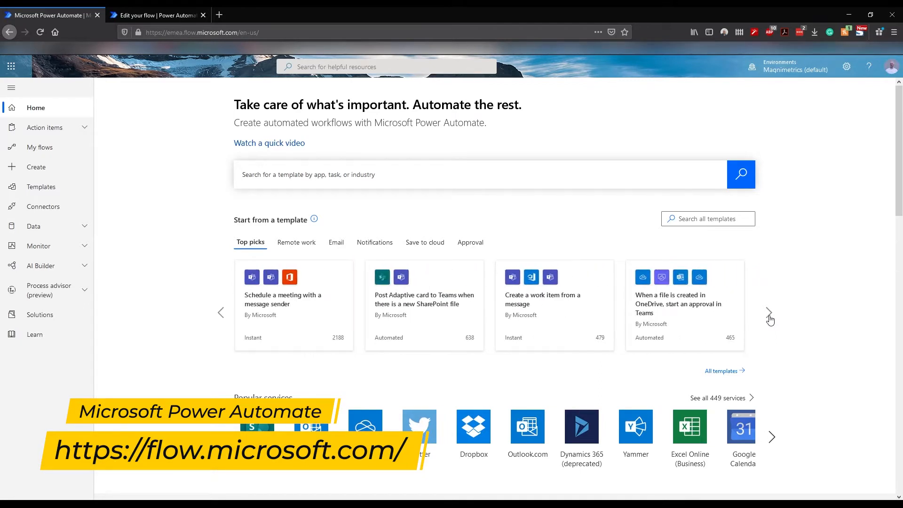
pyautogui.click(770, 320)
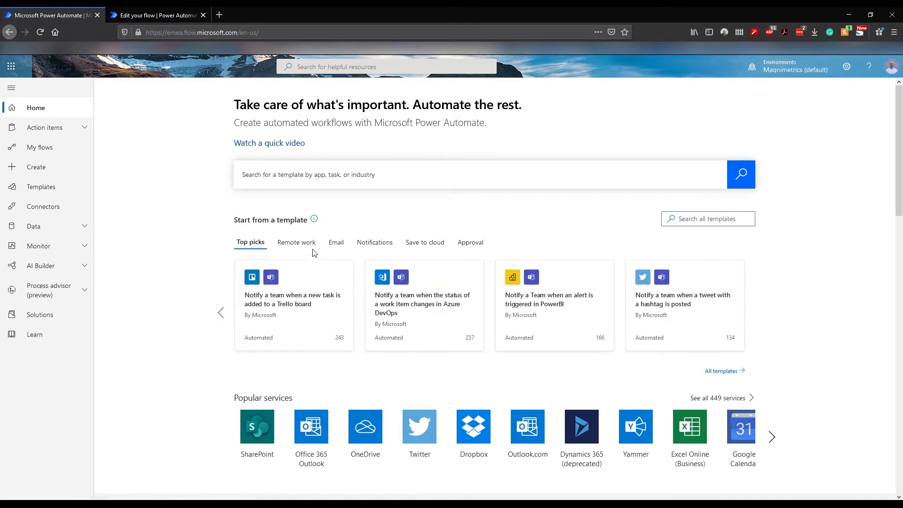
pyautogui.click(335, 242)
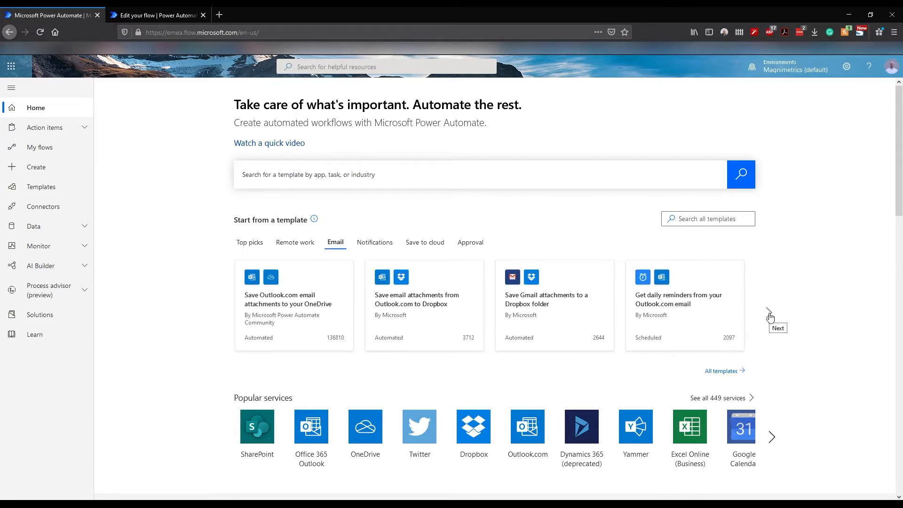
pyautogui.click(770, 315)
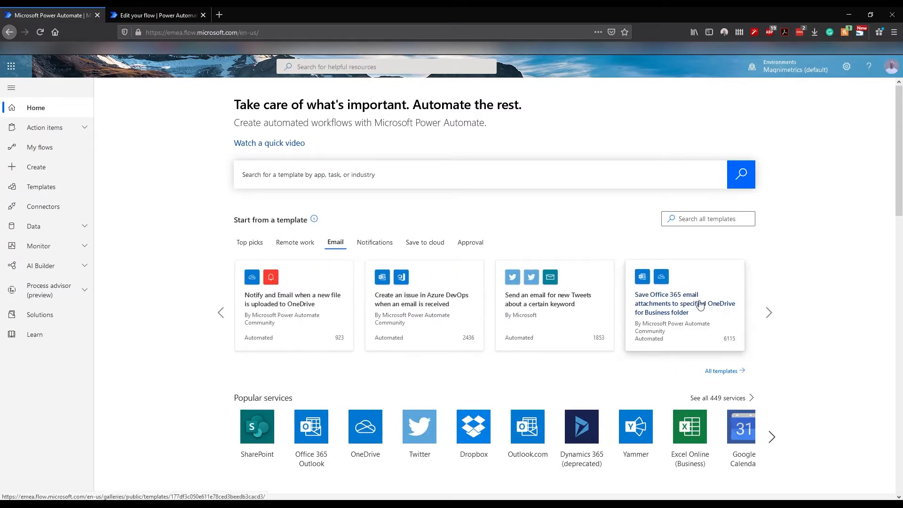
pyautogui.click(680, 304)
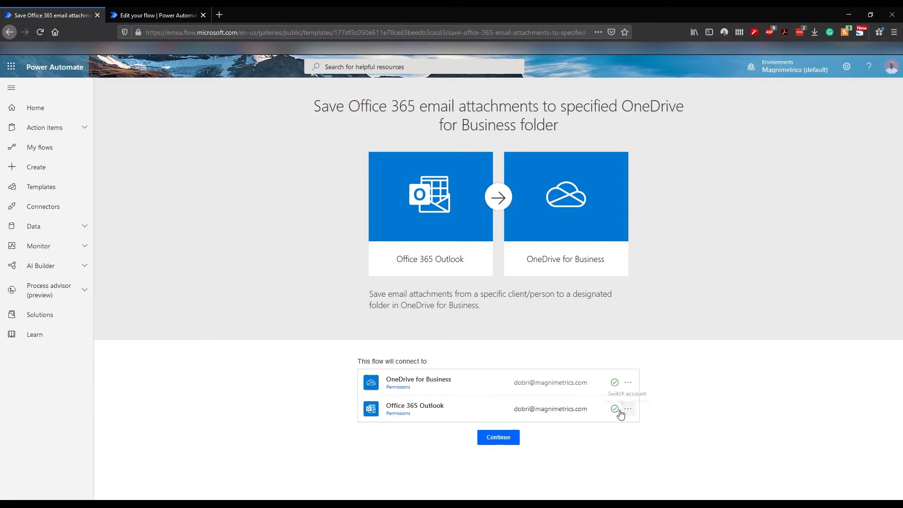
pyautogui.moveTo(614, 412)
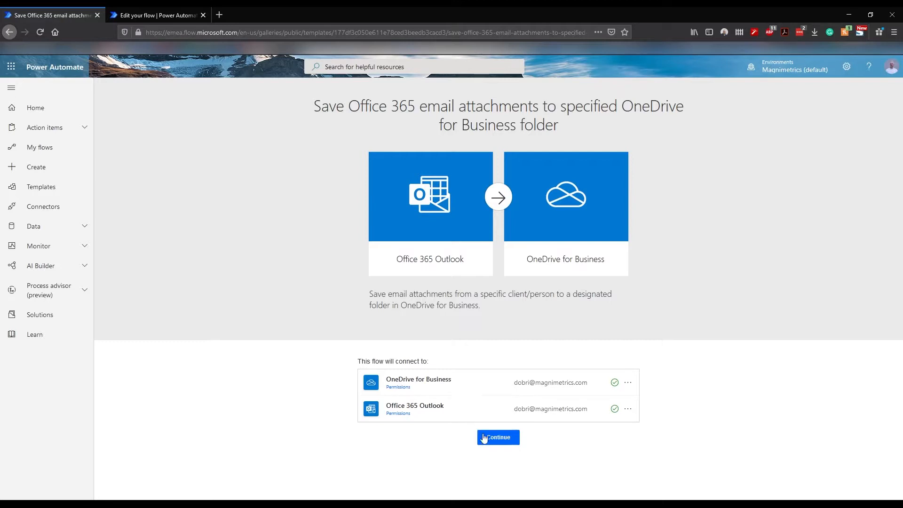
pyautogui.click(504, 442)
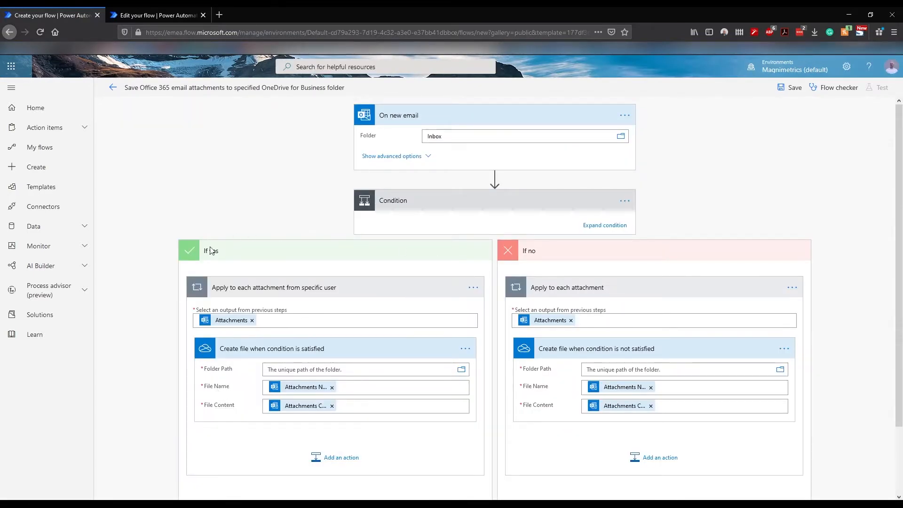
# Step: Change the flow title to 'Save Microsoft Invoices to Teams', correcting a typo along the way
pyautogui.scroll(-3, 244, 399)
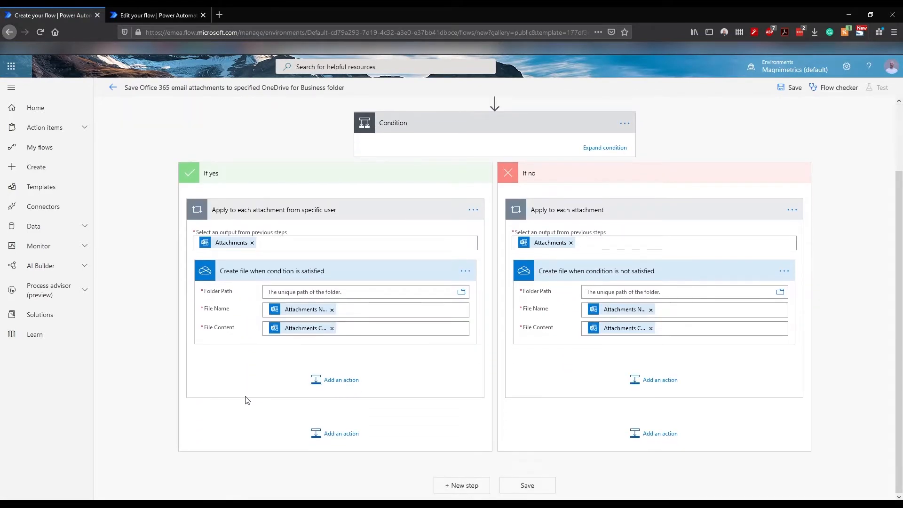
pyautogui.scroll(3, 262, 441)
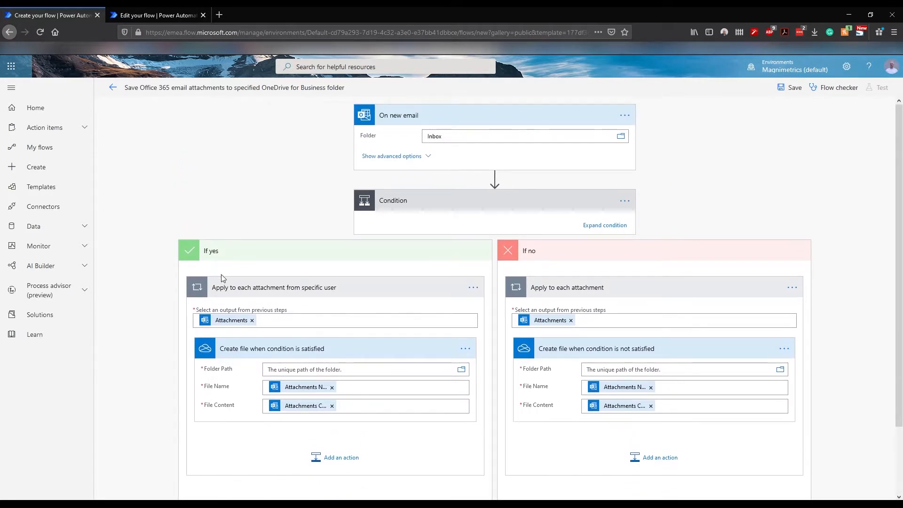
pyautogui.click(207, 86)
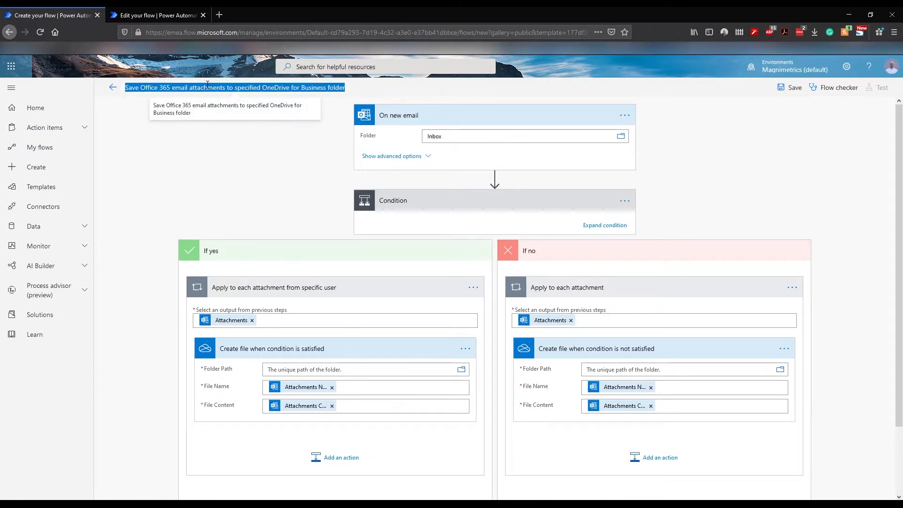
pyautogui.write('Save ')
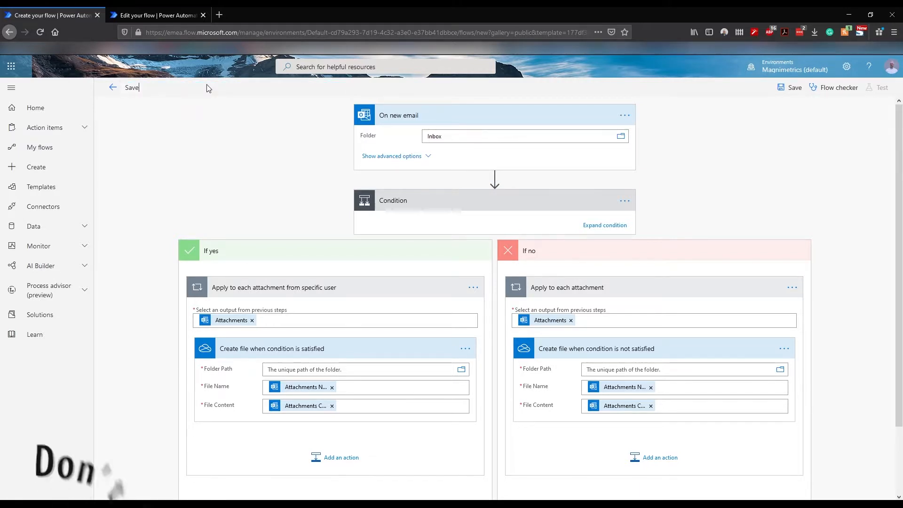
pyautogui.write('Mic')
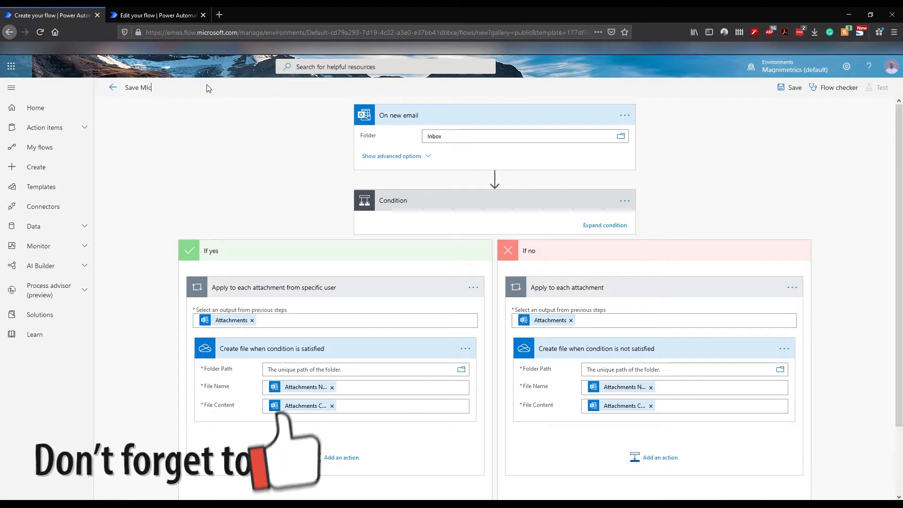
pyautogui.write('rosof')
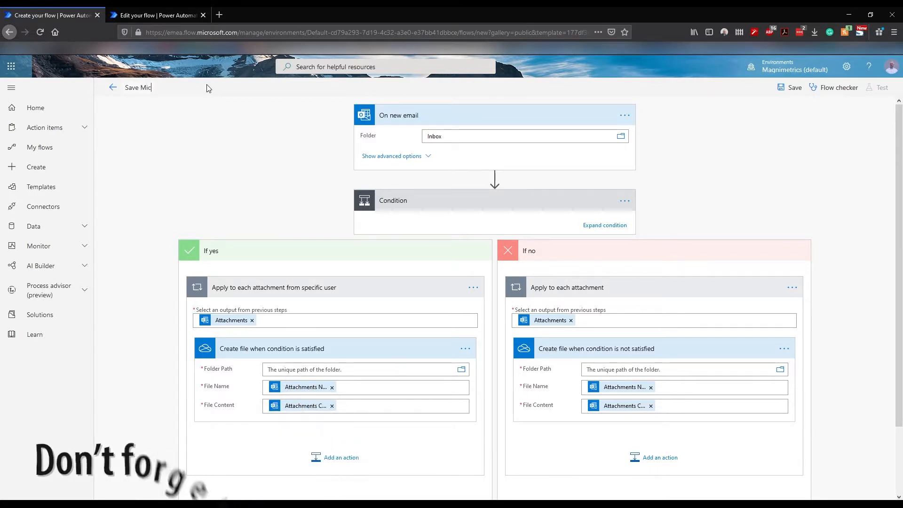
pyautogui.write('t Inboi')
pyautogui.press('BackSpace')
pyautogui.press('BackSpace')
pyautogui.press('BackSpace')
pyautogui.write('voices to Teams')
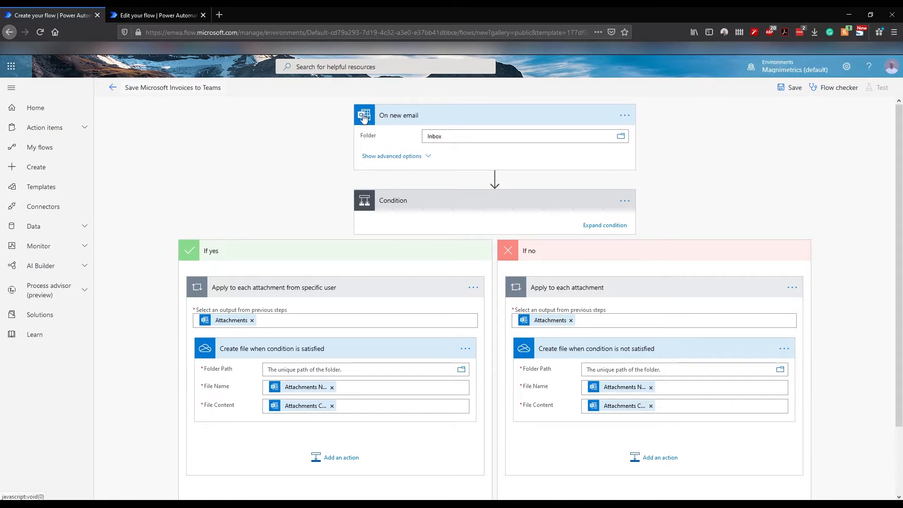
# Step: Show the On new email trigger's advanced options and inspect the Condition step's branches
pyautogui.click(392, 158)
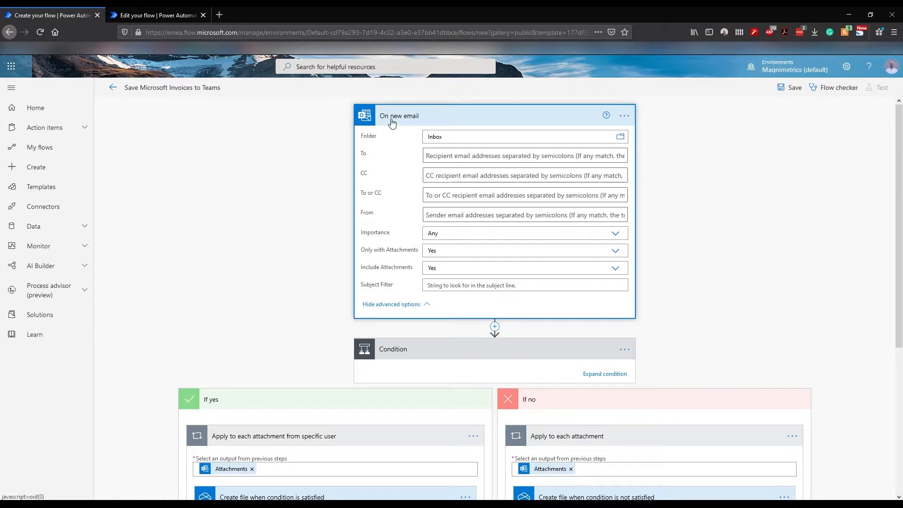
pyautogui.scroll(-3, 402, 348)
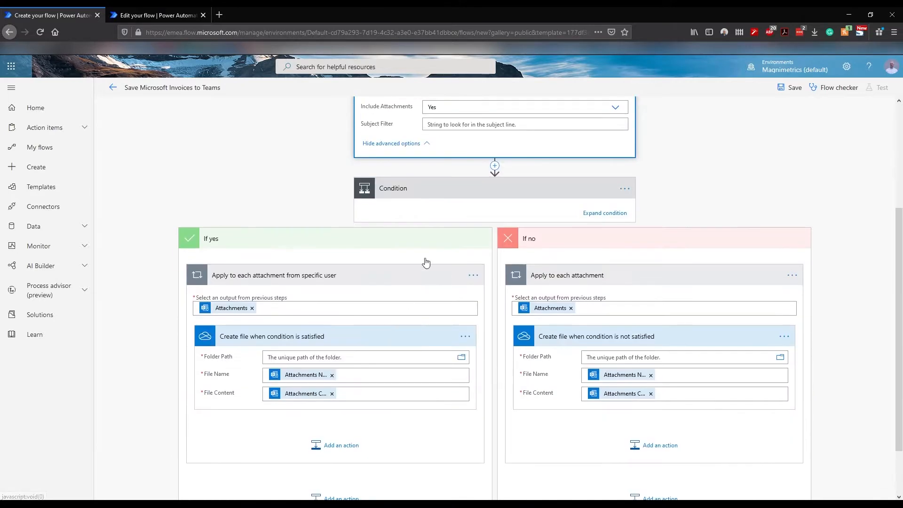
pyautogui.click(405, 188)
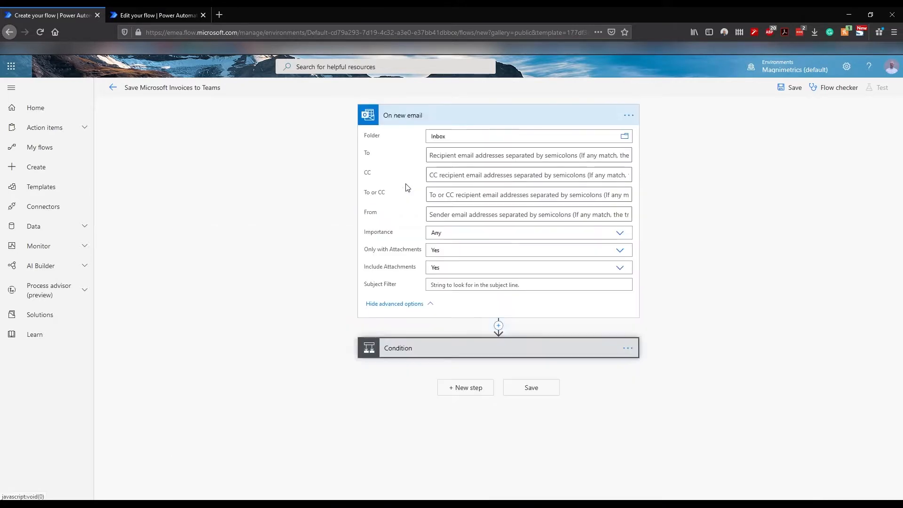
pyautogui.click(411, 349)
pyautogui.scroll(-3, 292, 342)
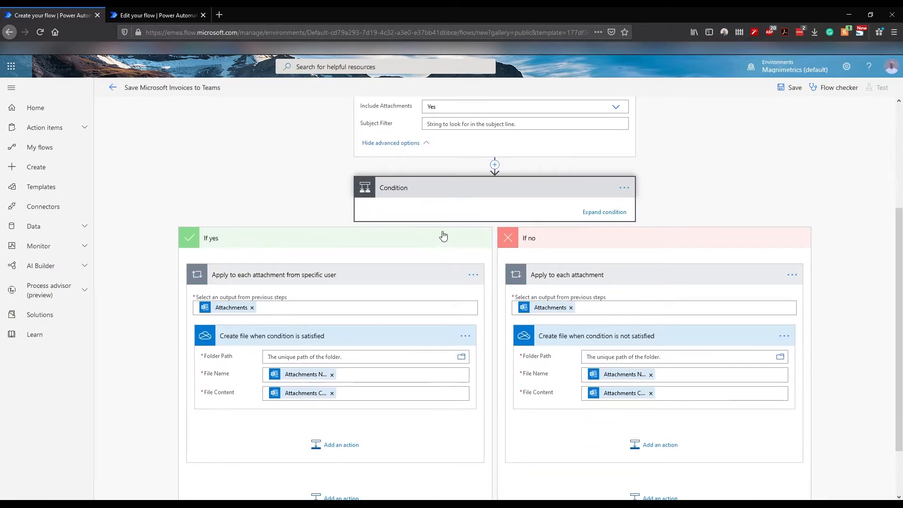
pyautogui.click(593, 213)
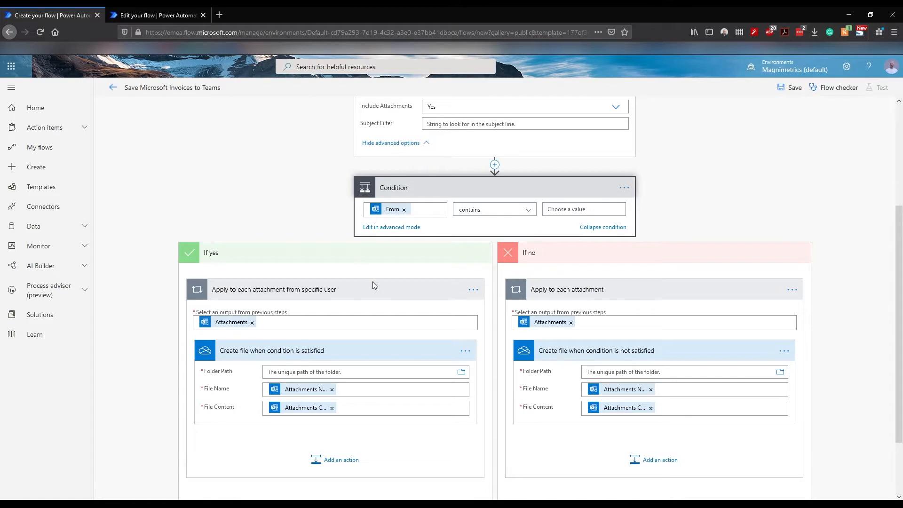
pyautogui.scroll(-2, 389, 295)
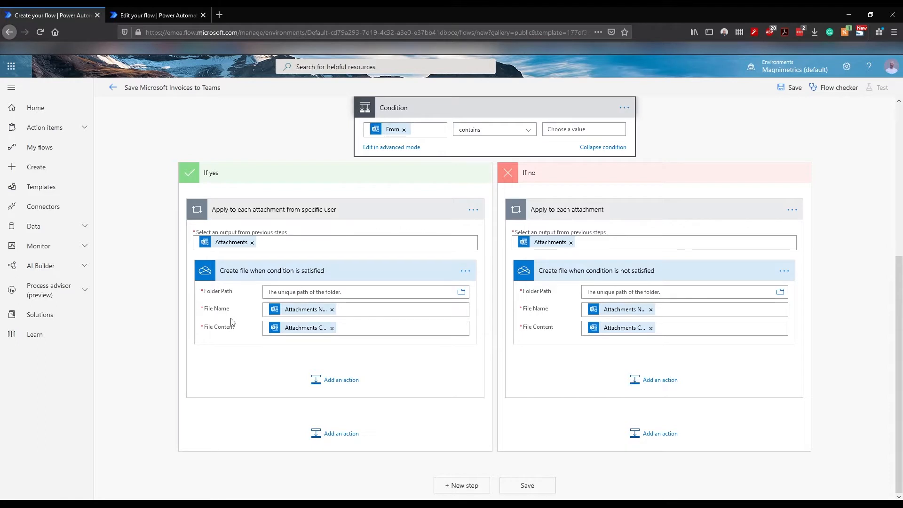
pyautogui.scroll(1, 226, 325)
pyautogui.scroll(-1, 225, 331)
pyautogui.scroll(3, 376, 415)
pyautogui.scroll(3, 403, 397)
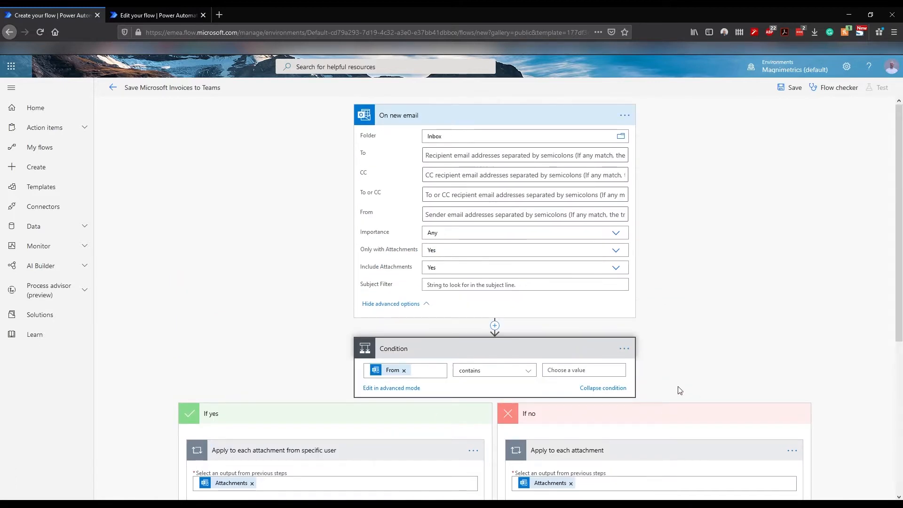
# Step: Delete the Condition step from the flow, confirming the deletion
pyautogui.click(624, 348)
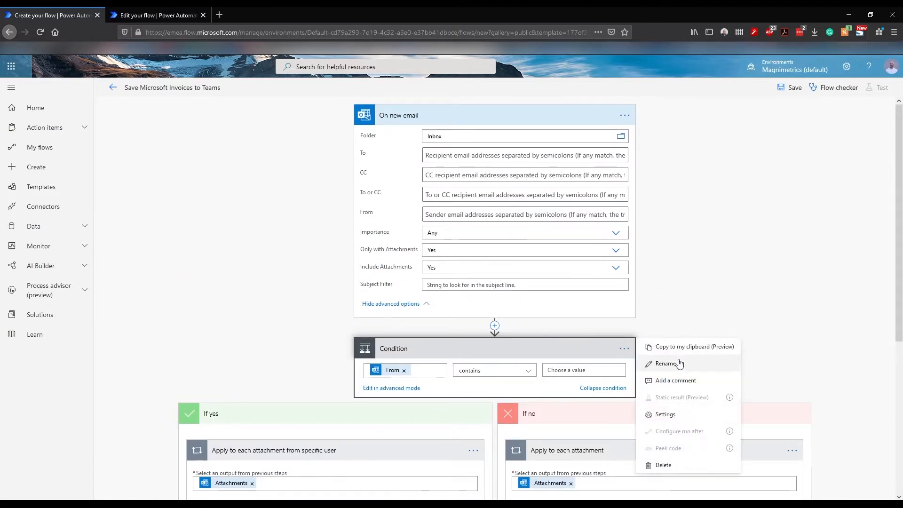
pyautogui.click(670, 471)
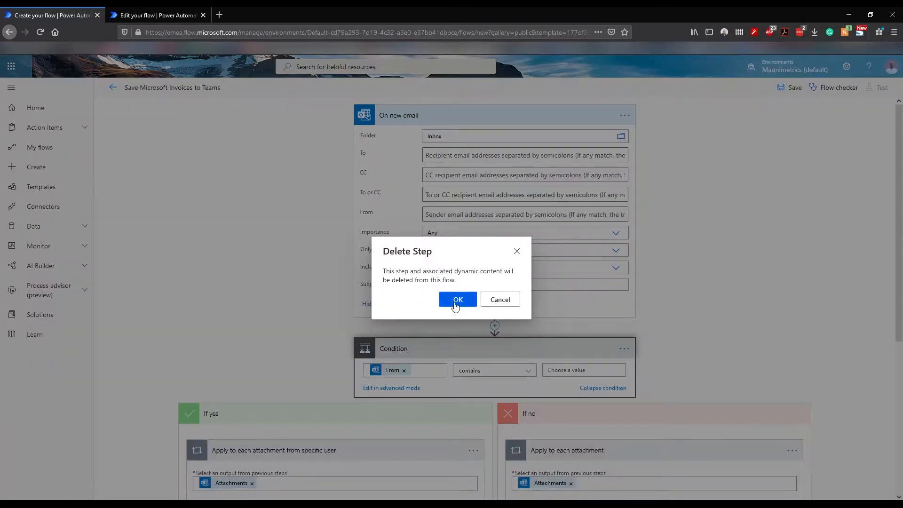
pyautogui.press('Return')
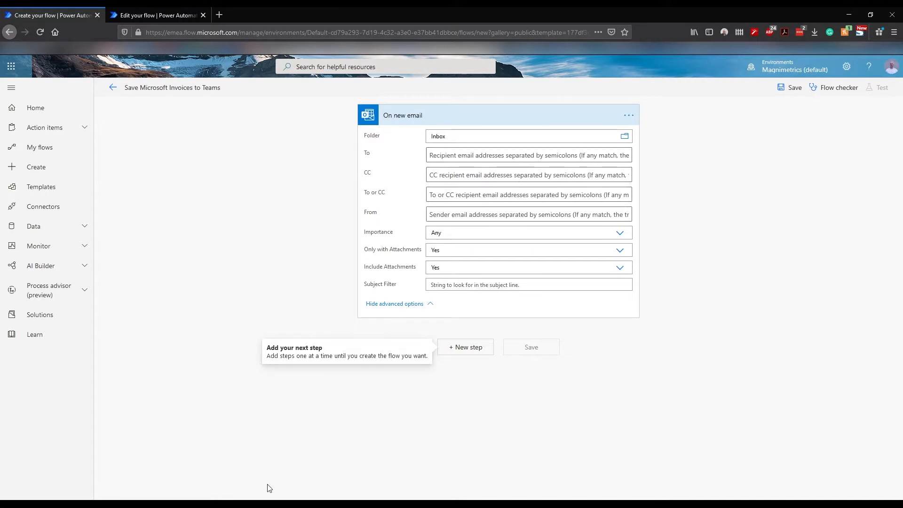
pyautogui.click(254, 504)
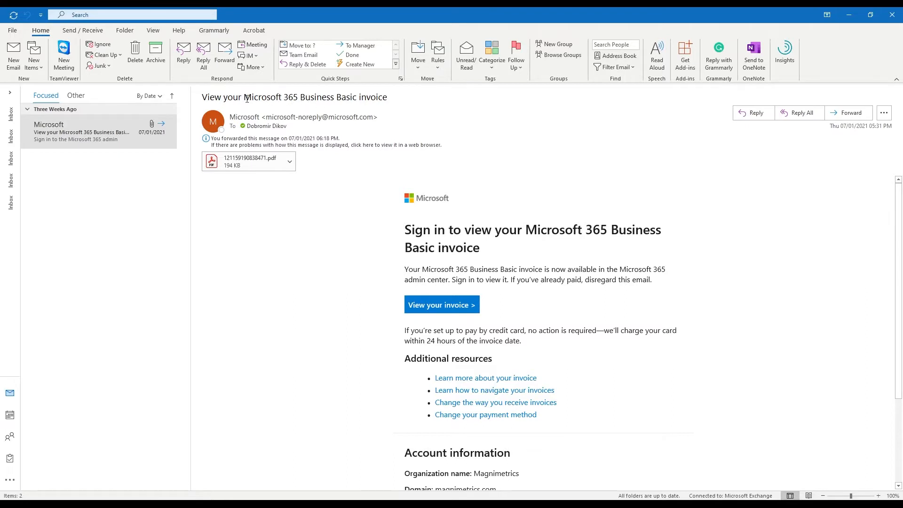
# Step: Copy the subject 'Microsoft 365 Business Basic invoice' from the Outlook email and return to the flow
pyautogui.moveTo(245, 97); pyautogui.dragTo(390, 110)
pyautogui.rightClick(296, 97)
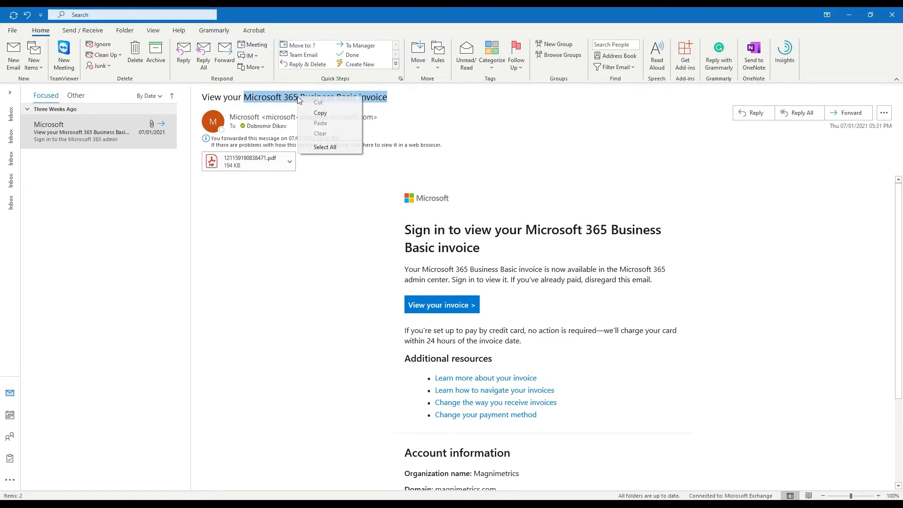
pyautogui.click(324, 113)
pyautogui.hotkey('alt', 'Tab')
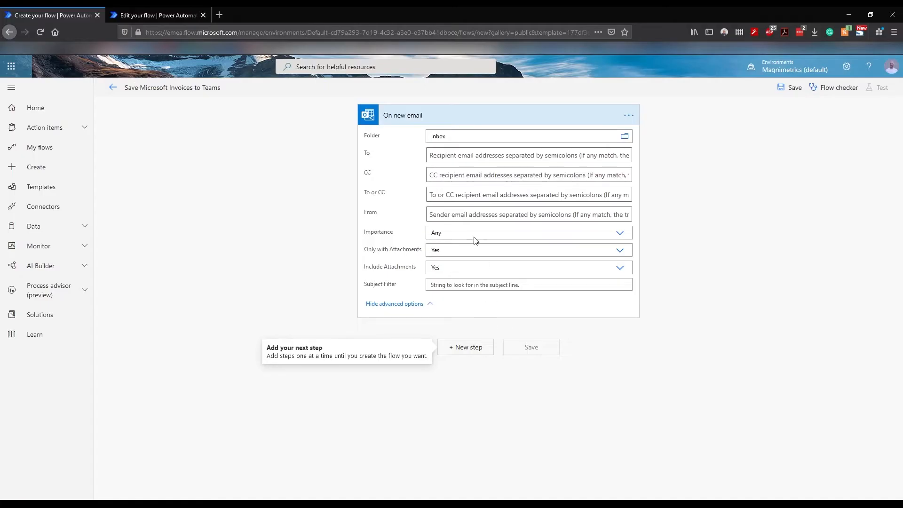
# Step: Paste 'Microsoft 365 Business Basic invoice' into the Subject Filter, keeping Include Attachments set to Yes
pyautogui.click(448, 285)
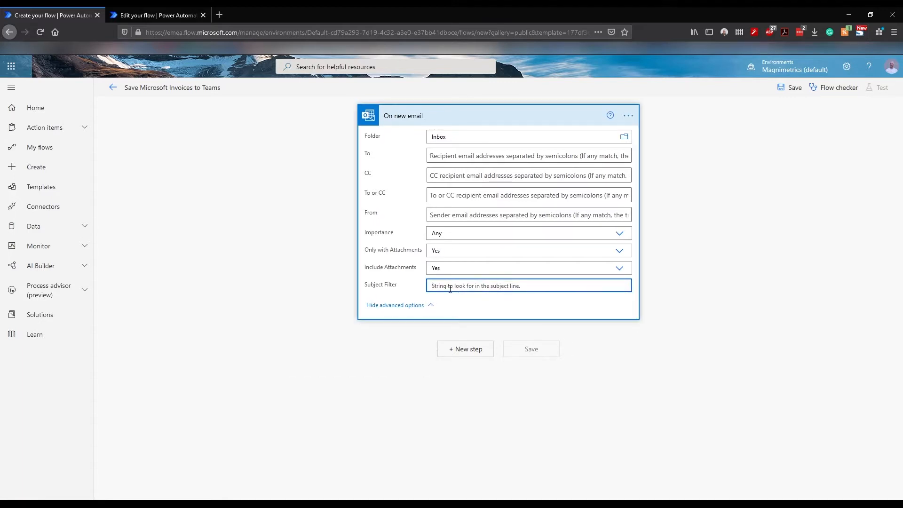
pyautogui.hotkey('ctrl', 'v')
pyautogui.click(442, 269)
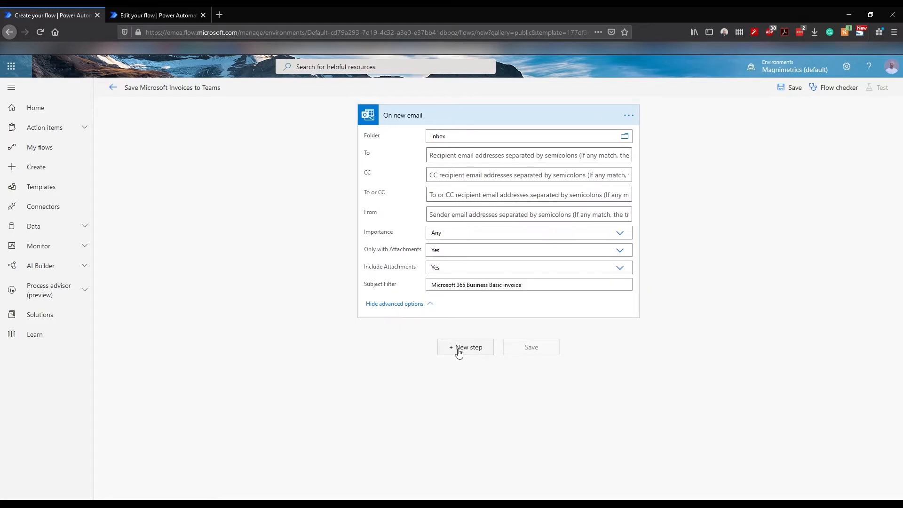
pyautogui.click(458, 350)
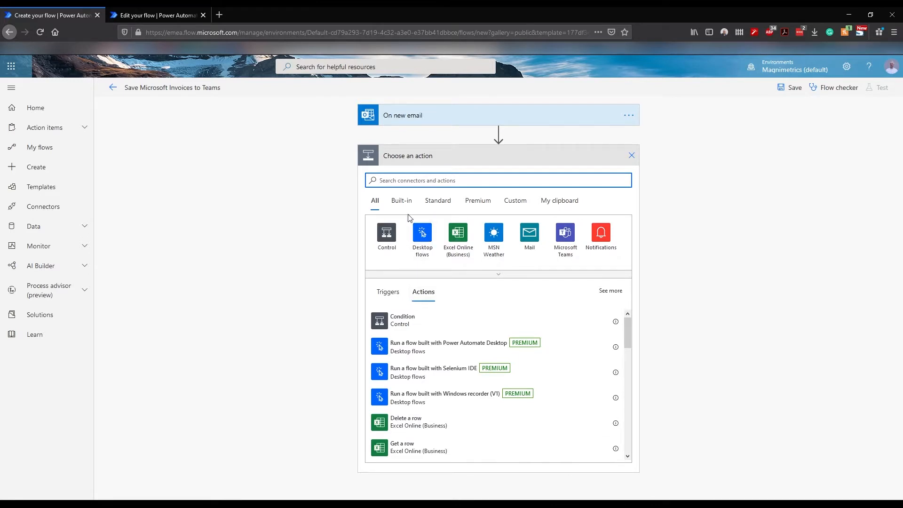
# Step: Scroll the new step's action list, then filter it to Built-in actions
pyautogui.scroll(-5, 465, 414)
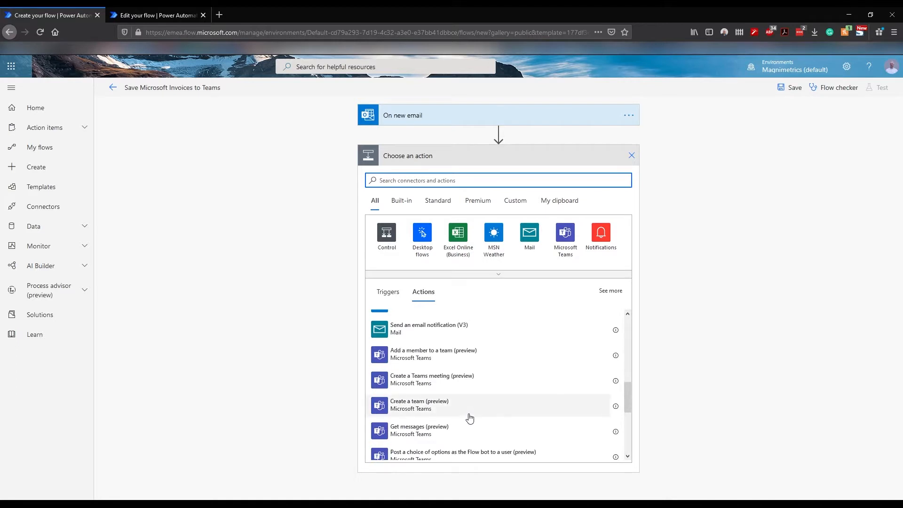
pyautogui.scroll(-4, 469, 417)
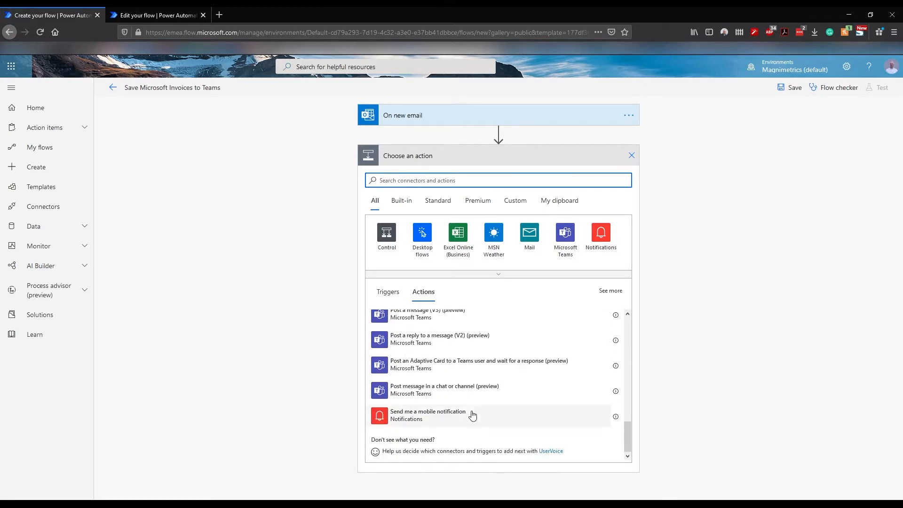
pyautogui.click(405, 202)
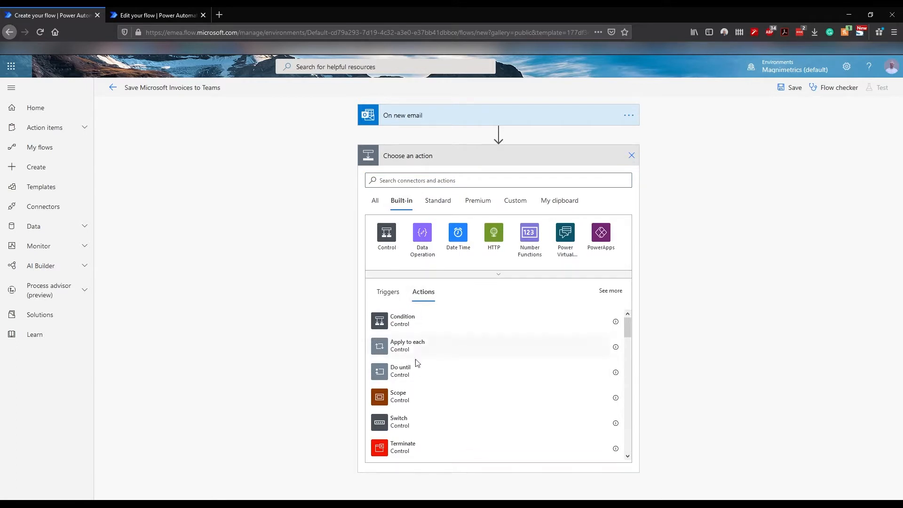
# Step: Add an Apply to each loop iterating over the email's Attachments dynamic content
pyautogui.click(416, 348)
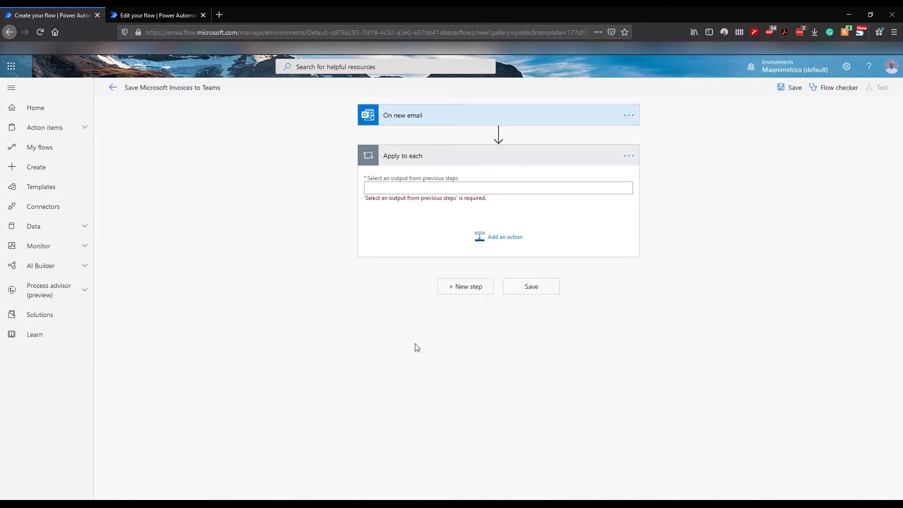
pyautogui.click(408, 190)
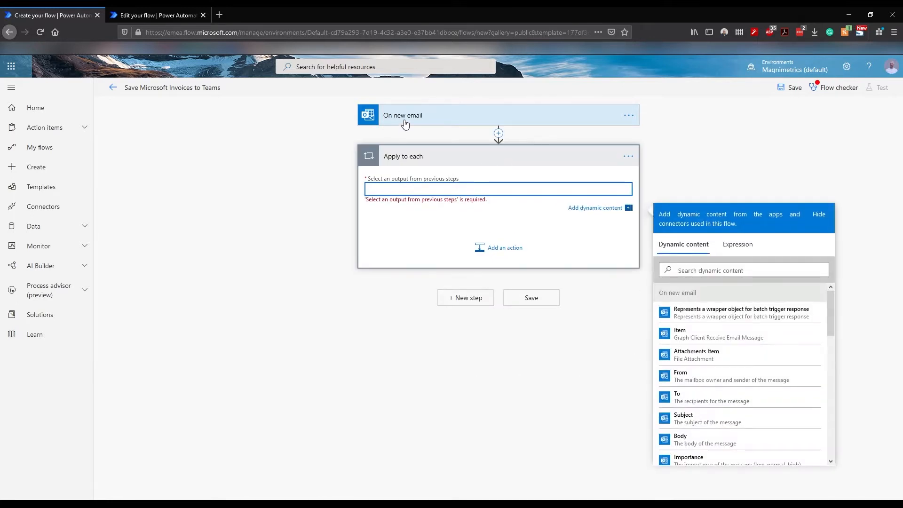
pyautogui.click(684, 268)
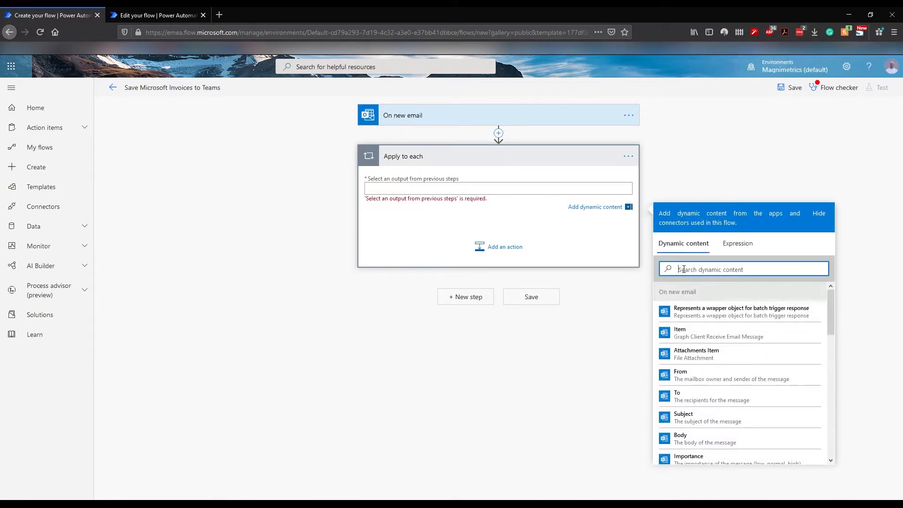
pyautogui.write('attac')
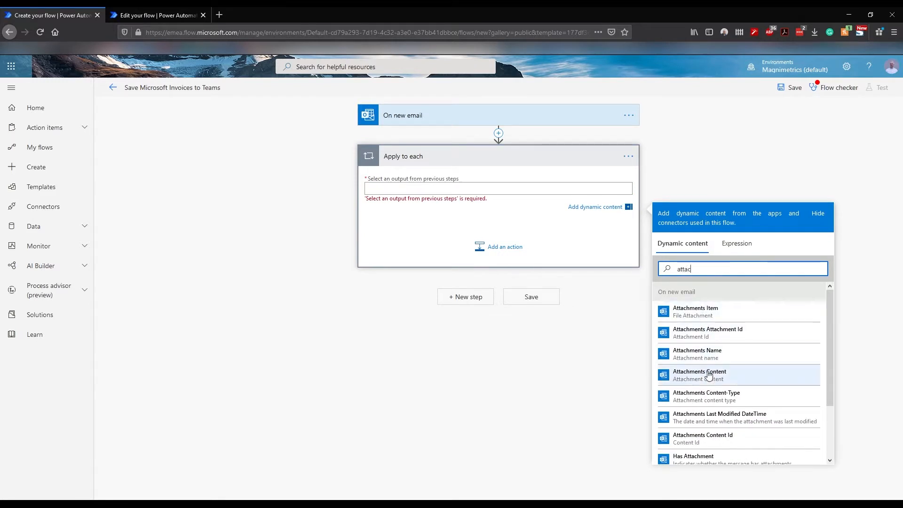
pyautogui.scroll(-1, 710, 377)
pyautogui.scroll(-1, 710, 377)
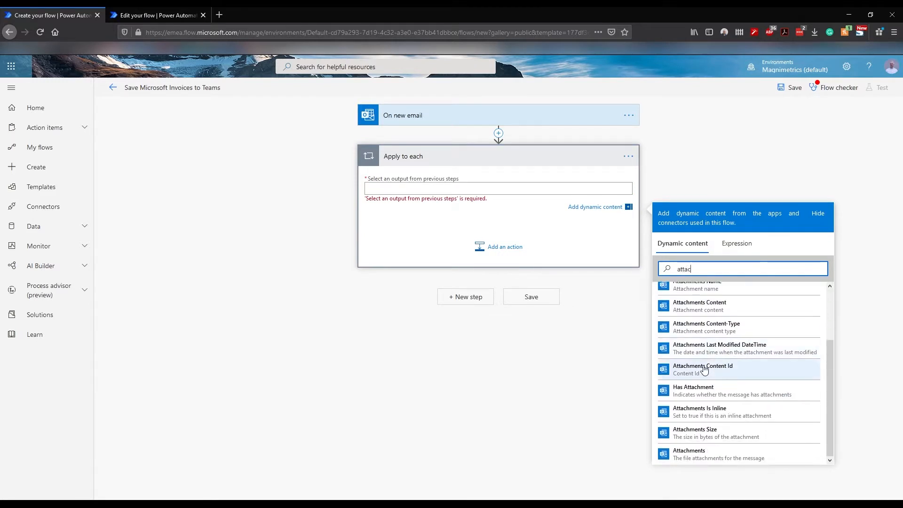
pyautogui.click(699, 461)
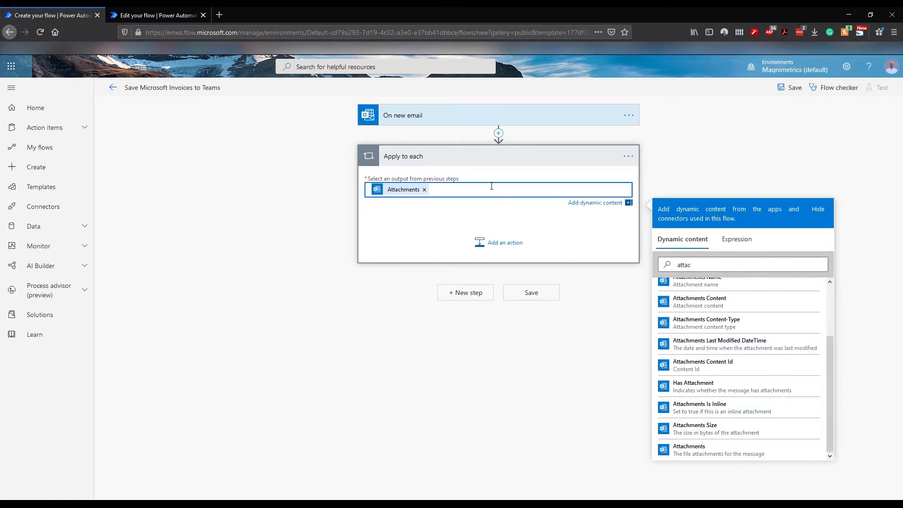
pyautogui.click(497, 242)
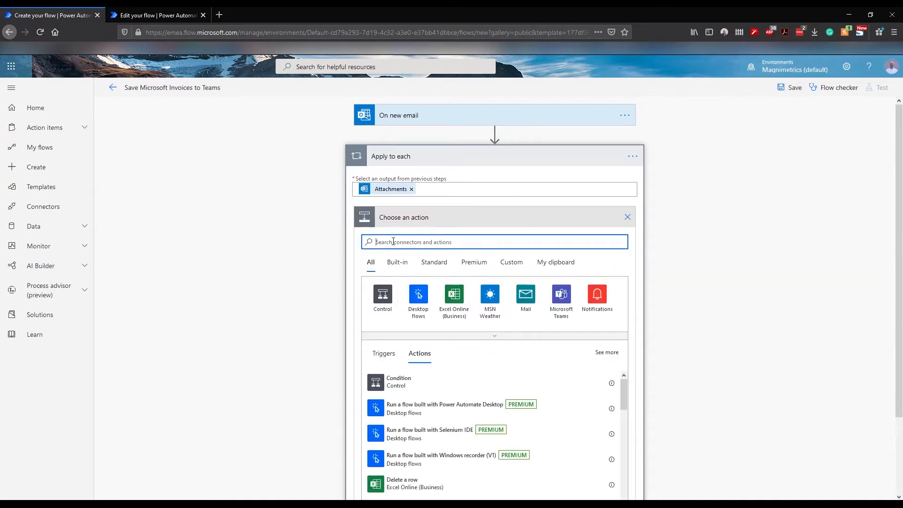
# Step: Search 'filter' and add a Filter array (Data Operation) action inside the loop
pyautogui.write('filter')
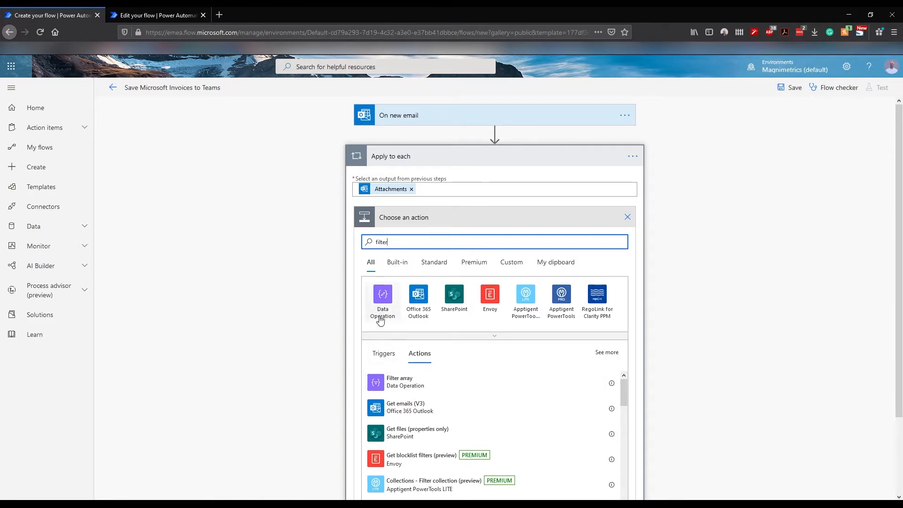
pyautogui.click(405, 382)
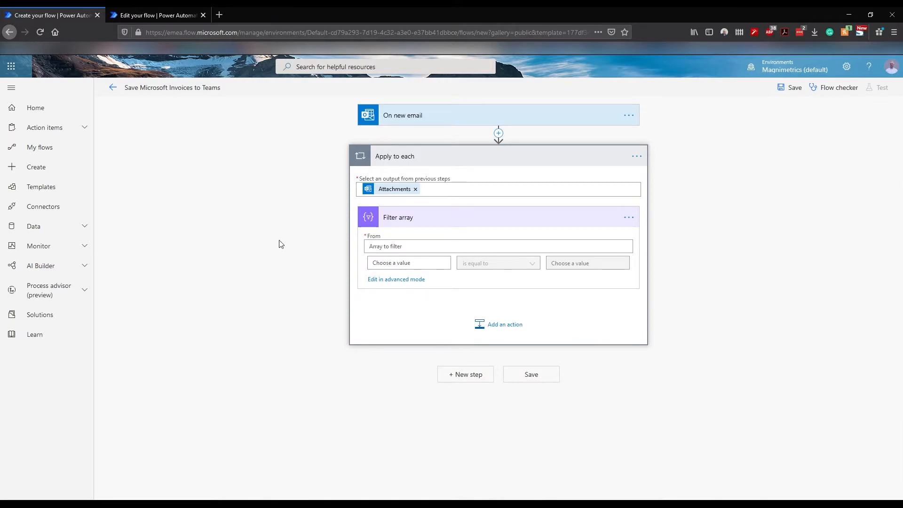
pyautogui.click(384, 246)
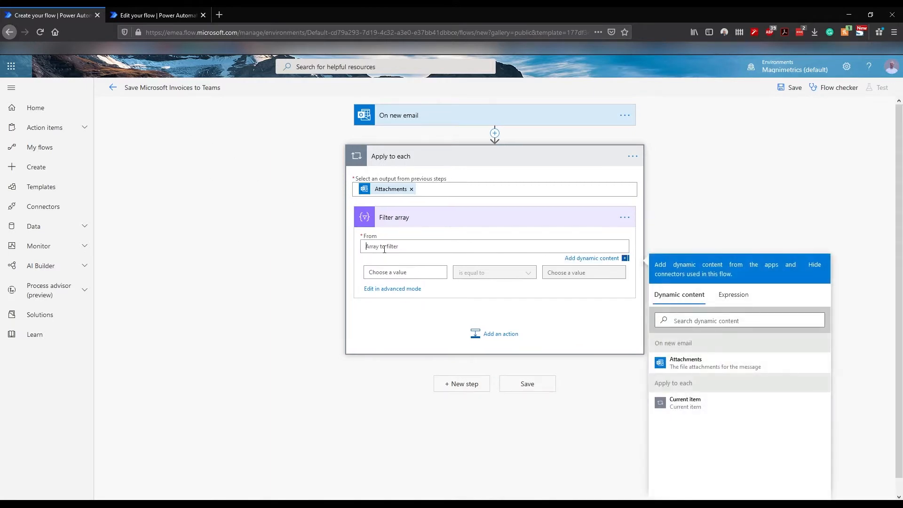
# Step: Set Filter array From to Attachments with the condition Attachments Name contains 'pdf'
pyautogui.click(685, 361)
pyautogui.click(399, 266)
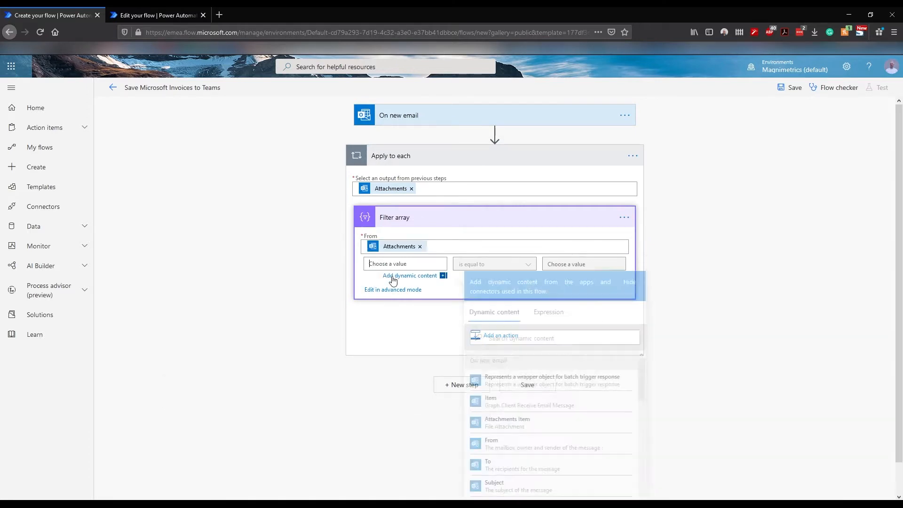
pyautogui.click(516, 339)
pyautogui.write('attac')
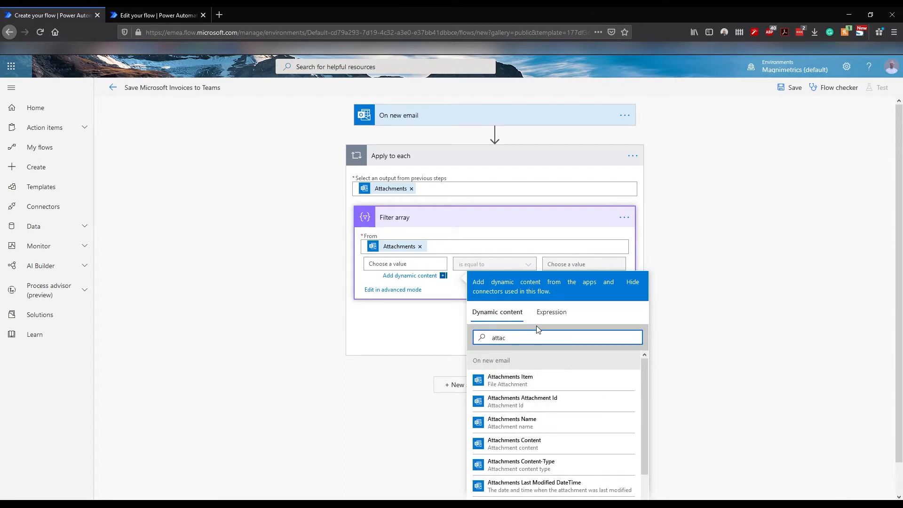
pyautogui.click(527, 424)
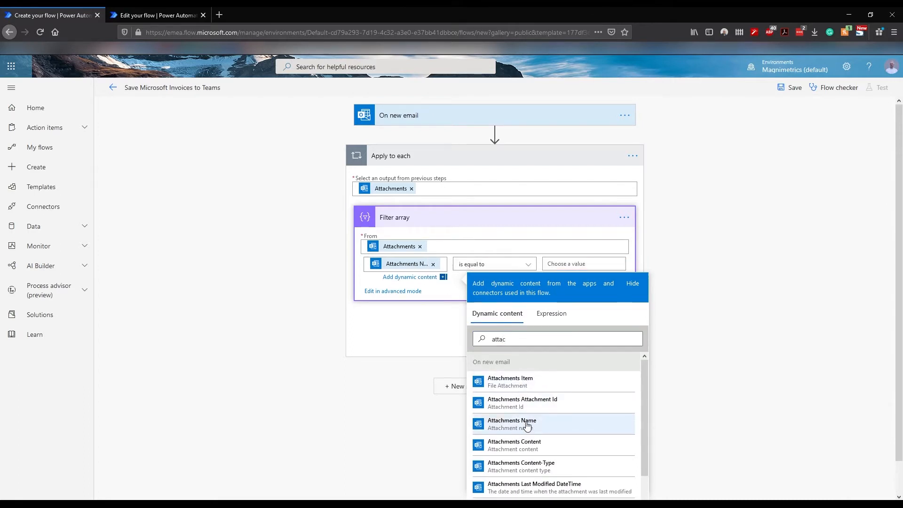
pyautogui.click(478, 266)
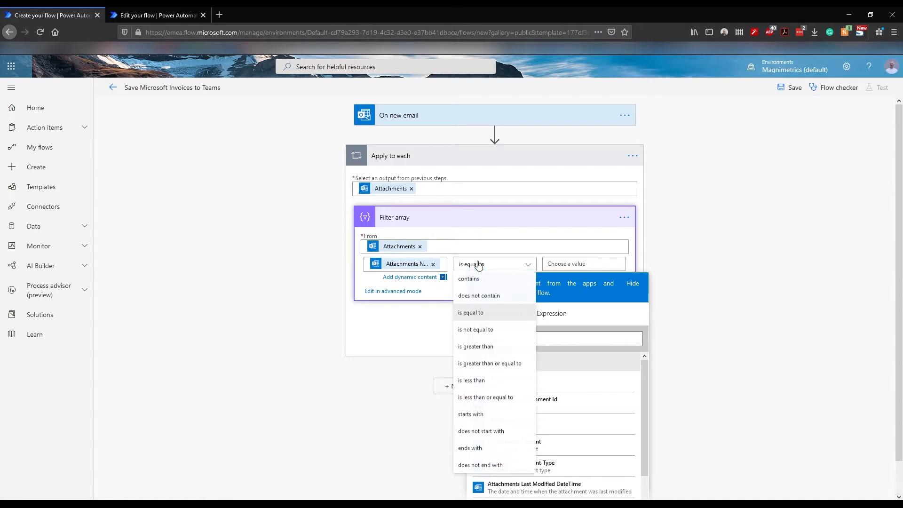
pyautogui.click(480, 281)
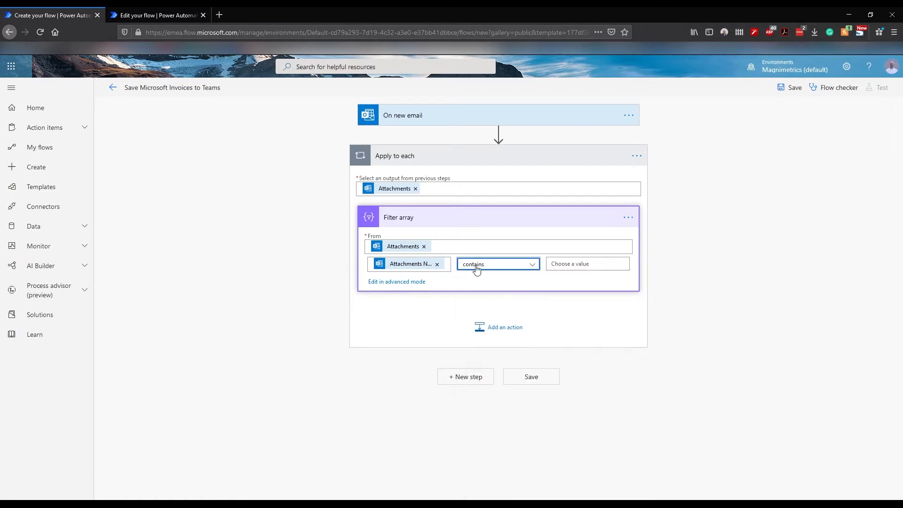
pyautogui.click(566, 262)
pyautogui.write('pdf')
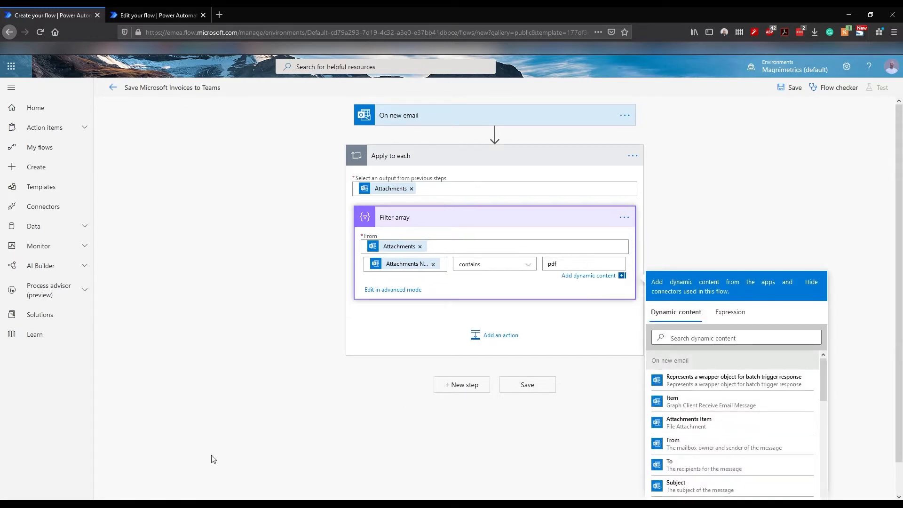
pyautogui.hotkey('alt', 'Tab')
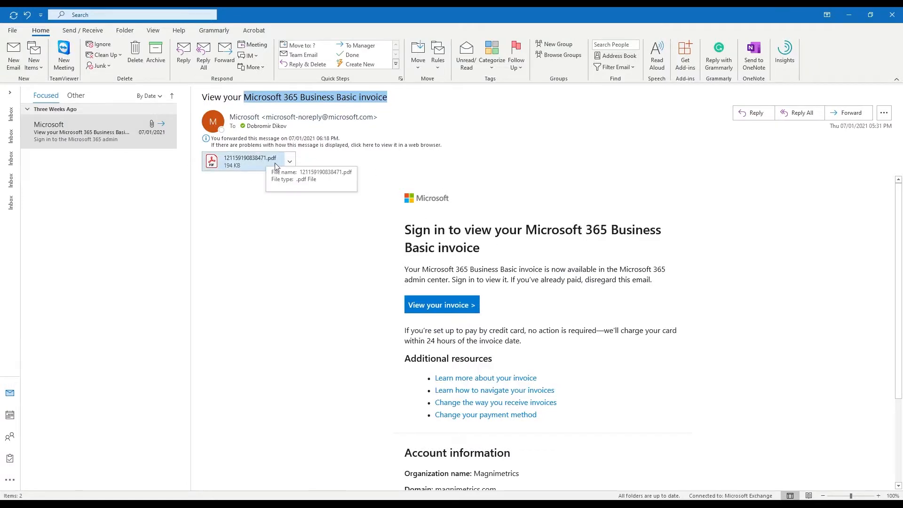
pyautogui.hotkey('alt', 'Tab')
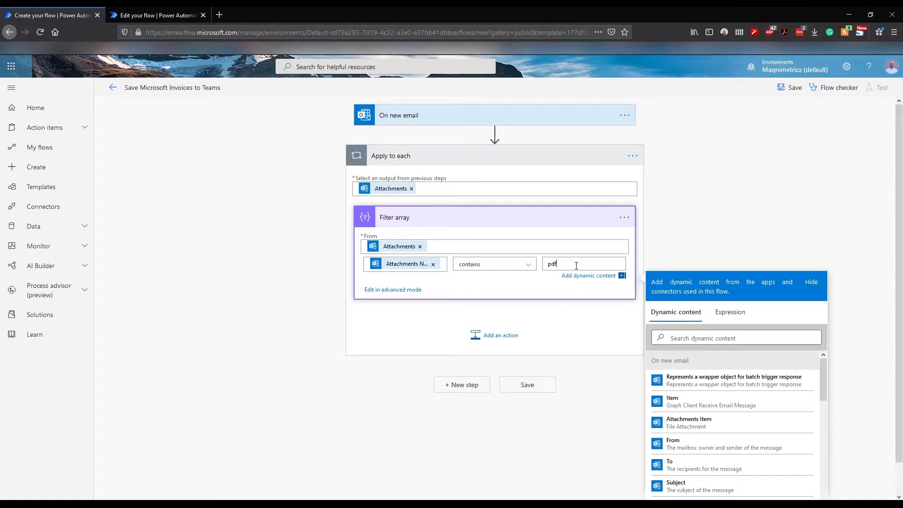
# Step: Add a Condition after Filter array whose first value is the expression length(body('Filter_array'))
pyautogui.click(486, 337)
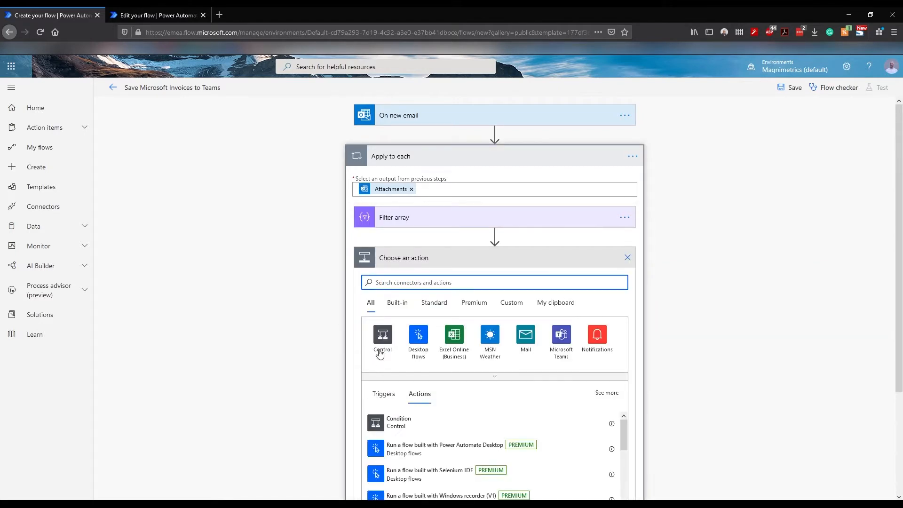
pyautogui.click(382, 337)
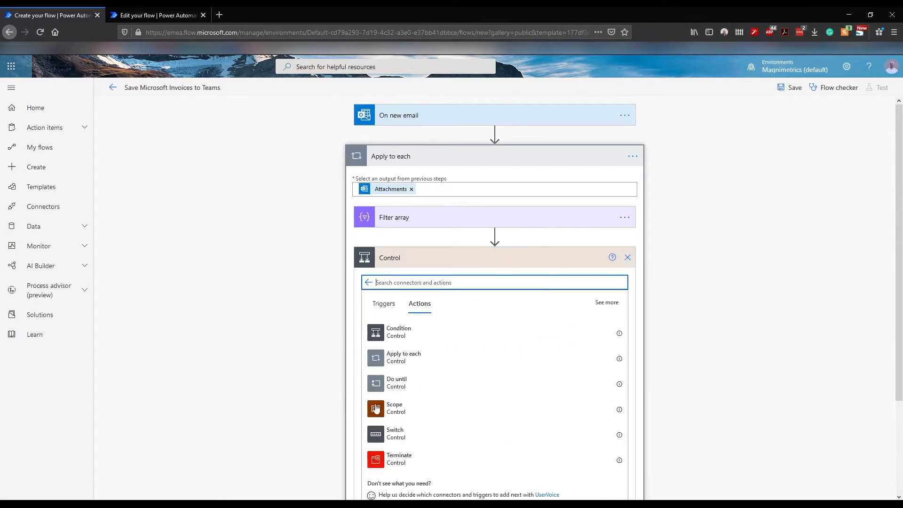
pyautogui.click(399, 332)
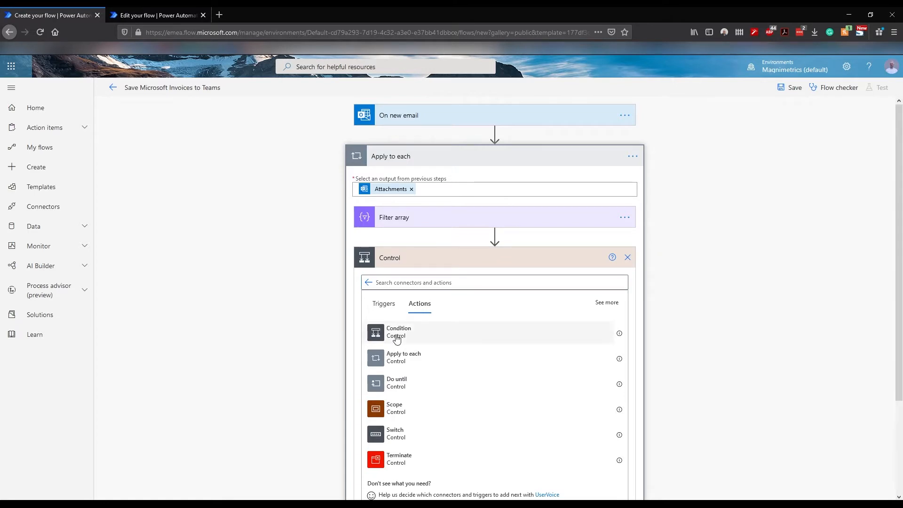
pyautogui.click(397, 286)
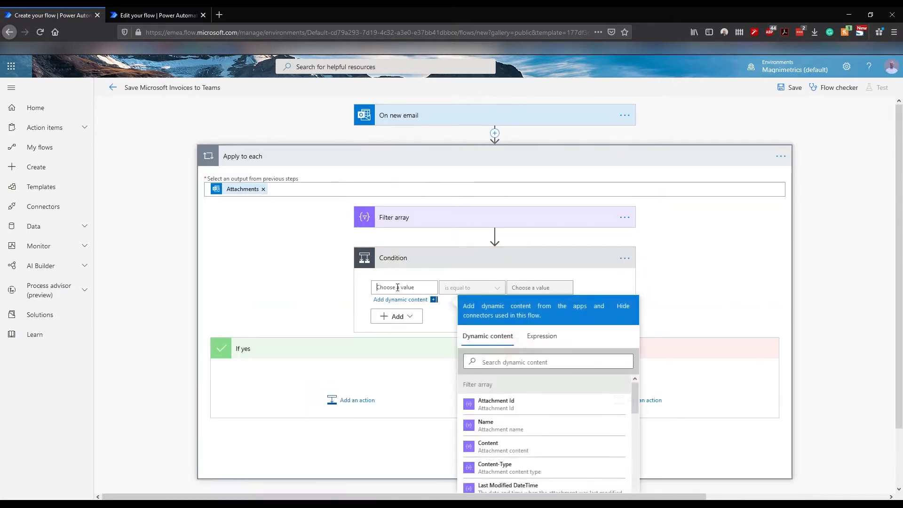
pyautogui.click(542, 335)
pyautogui.click(512, 362)
pyautogui.write('length(')
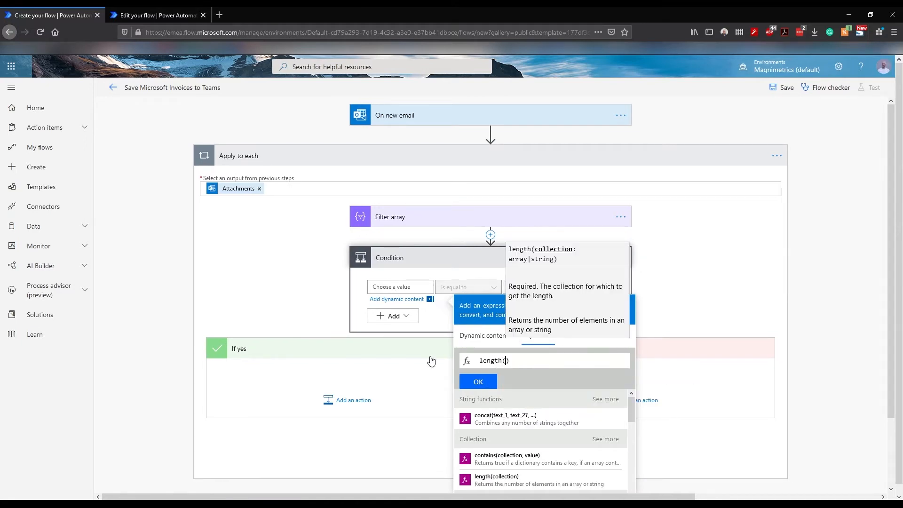
pyautogui.write('body(')
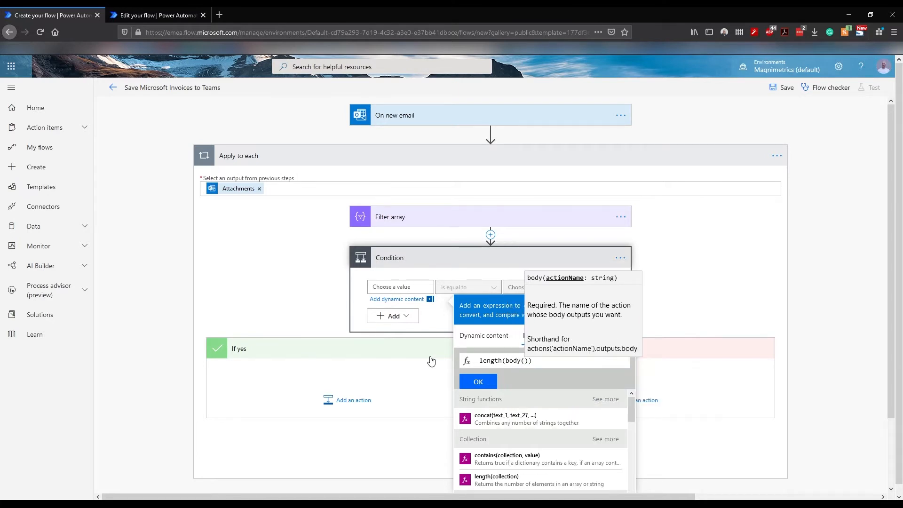
pyautogui.write("'Filter_")
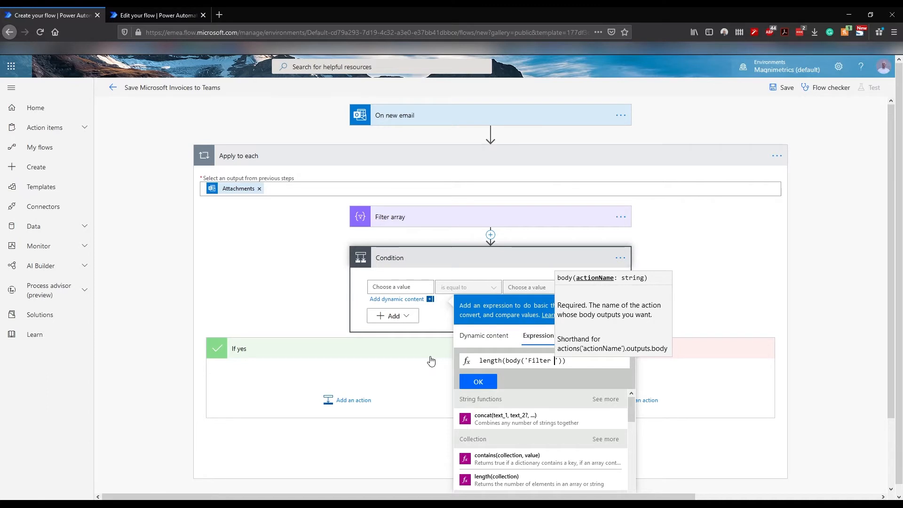
pyautogui.write('array')
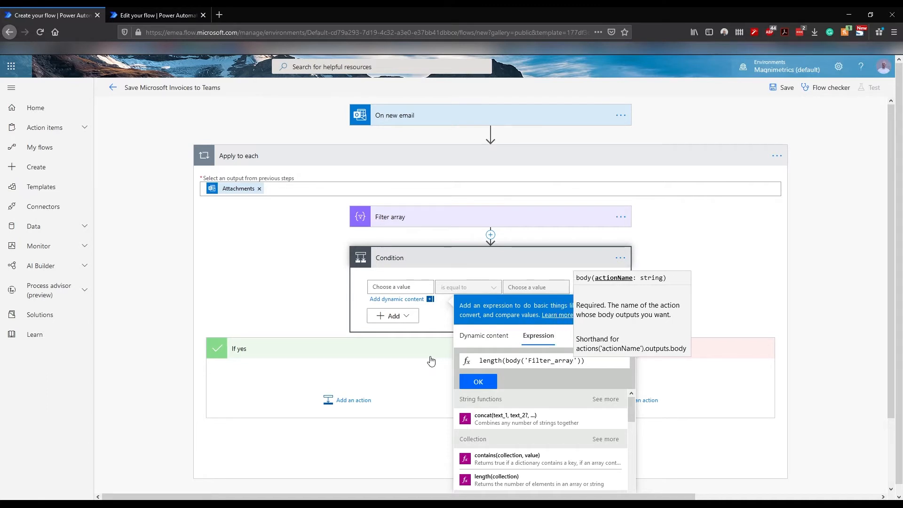
pyautogui.click(476, 385)
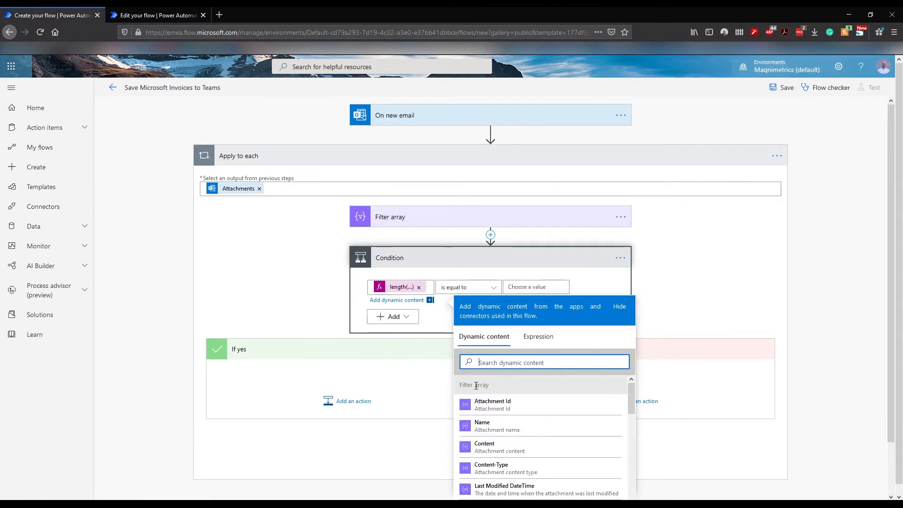
# Step: Make the Condition test 'is greater than' 0
pyautogui.click(461, 287)
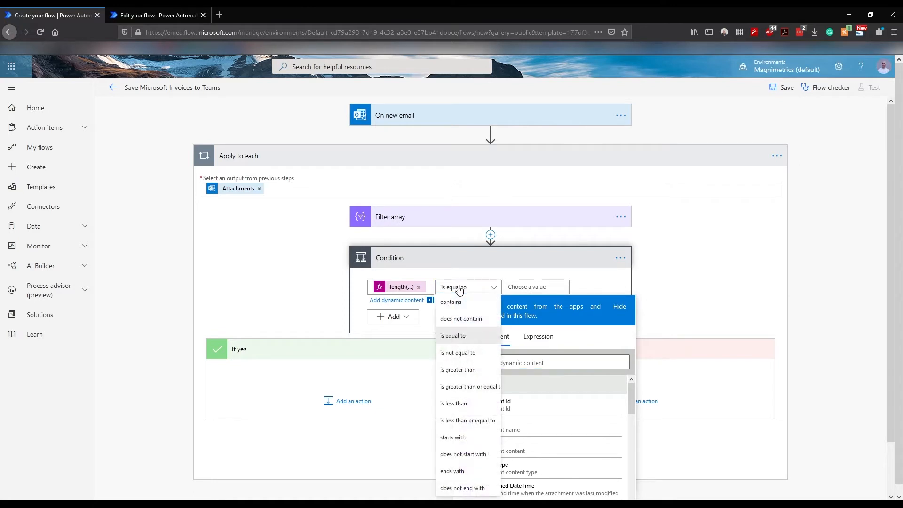
pyautogui.click(456, 370)
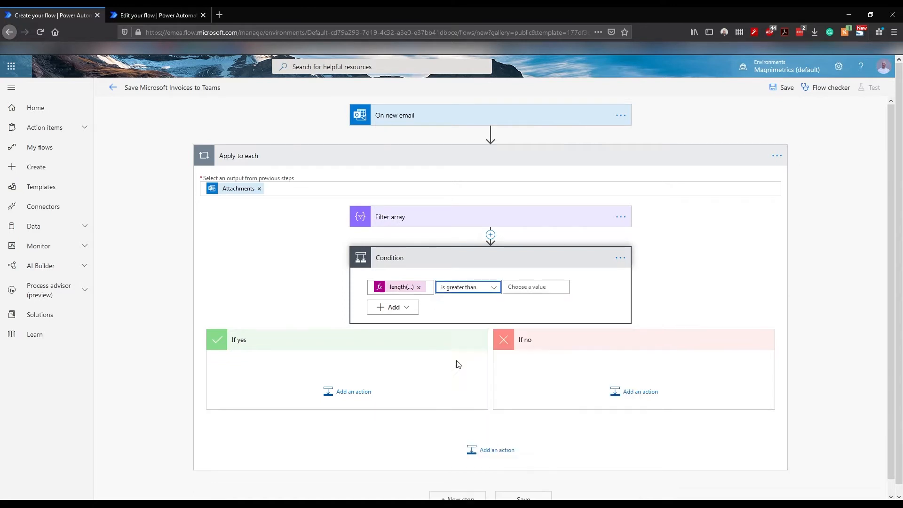
pyautogui.click(523, 287)
pyautogui.write('0')
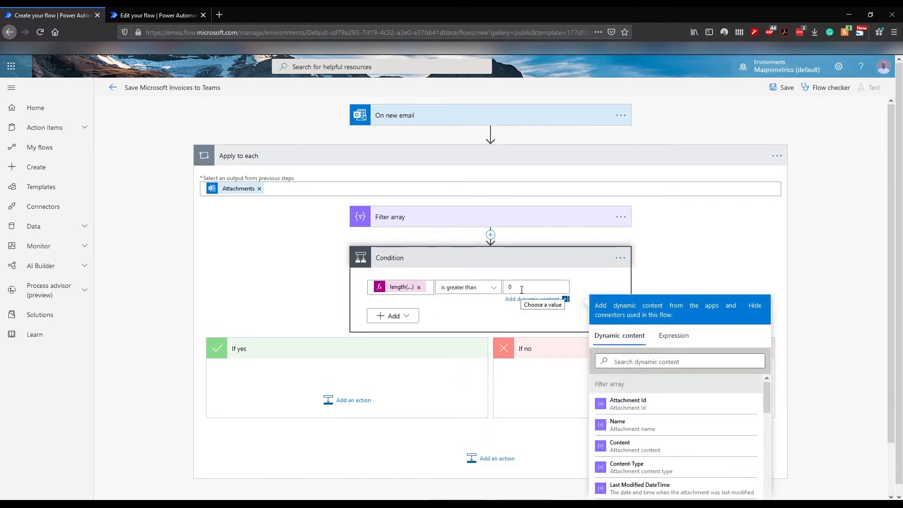
pyautogui.click(475, 317)
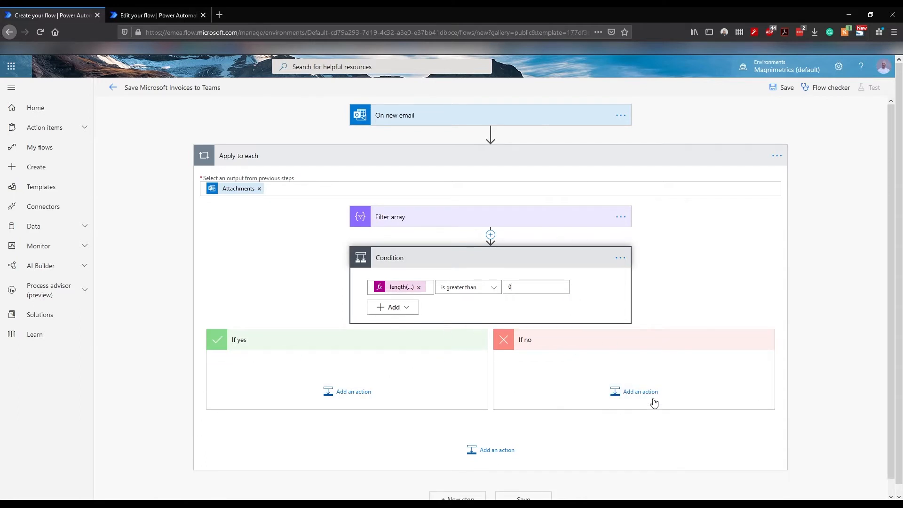
# Step: Search 'create' and add SharePoint's Create file action to the If yes branch
pyautogui.click(333, 391)
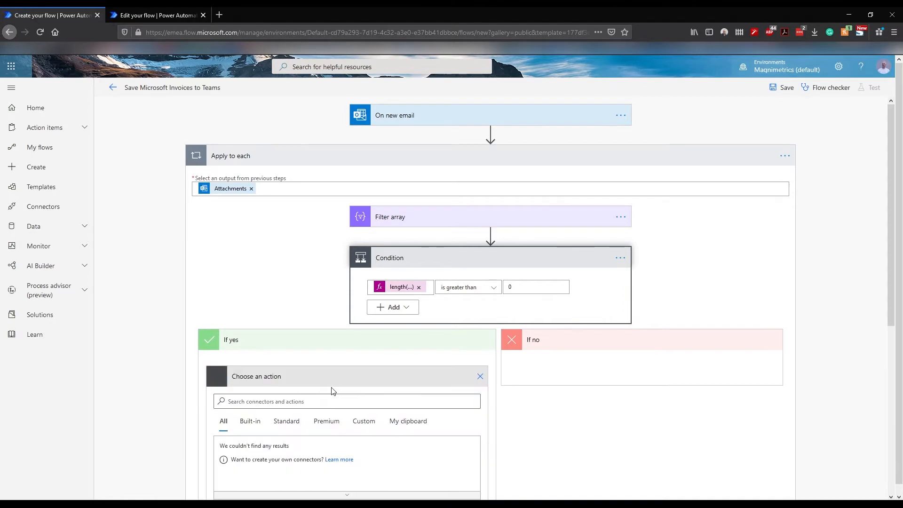
pyautogui.scroll(-3, 293, 301)
pyautogui.write('create file')
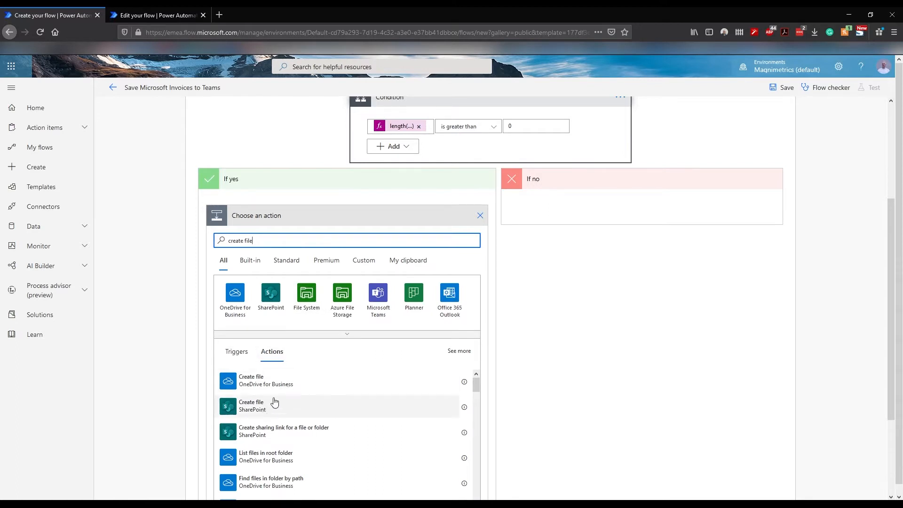
pyautogui.click(254, 413)
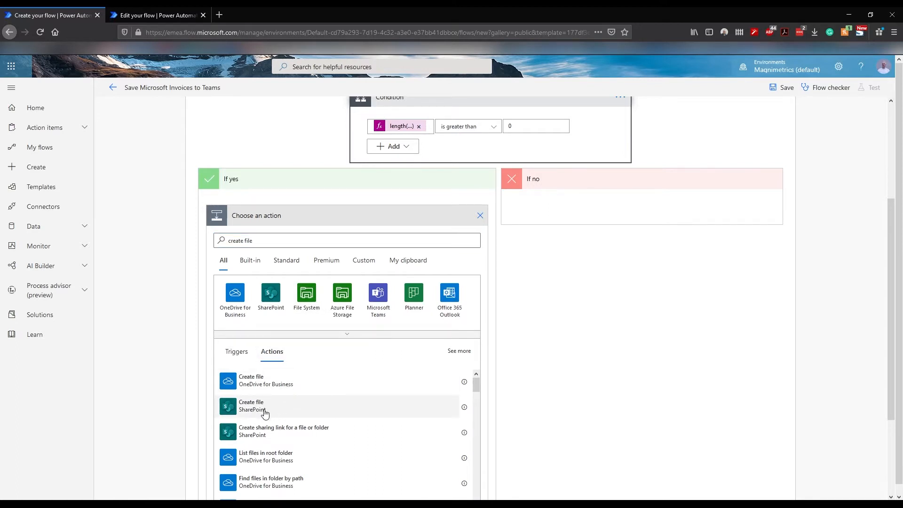
pyautogui.click(265, 413)
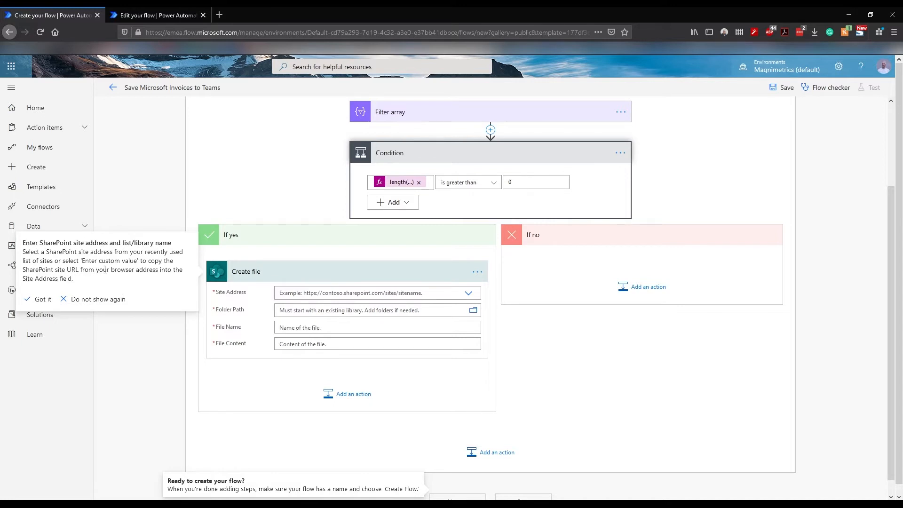
# Step: Point Create file at the Magnimetrics site and the Expenses Approvals > Subscriptions > Microsoft Billing folder
pyautogui.click(471, 296)
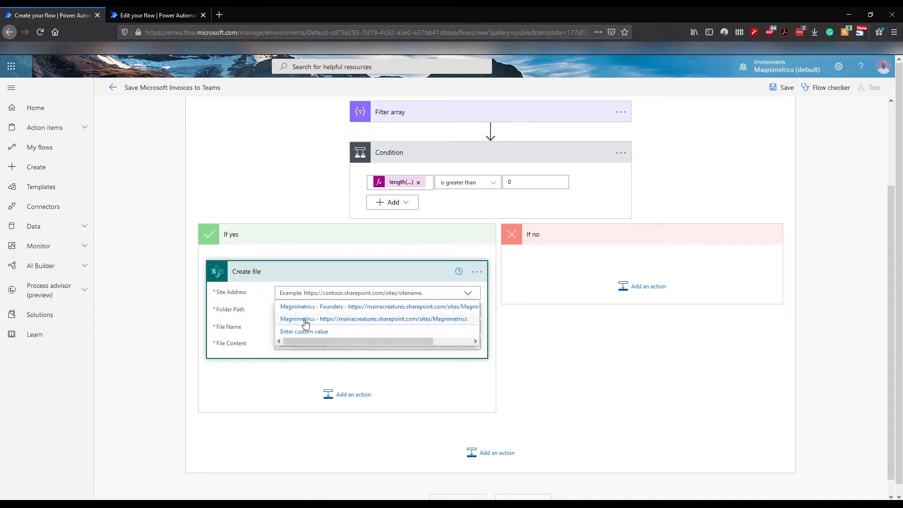
pyautogui.click(369, 318)
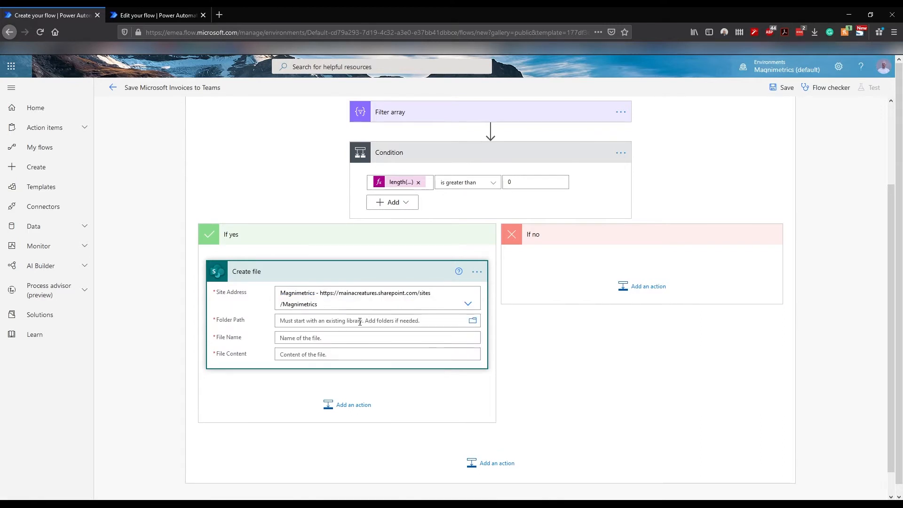
pyautogui.click(472, 322)
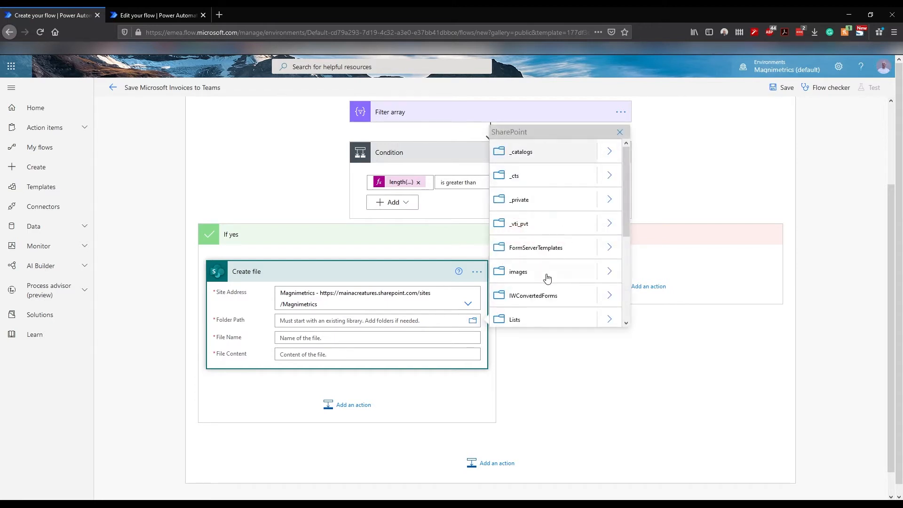
pyautogui.scroll(-3, 548, 273)
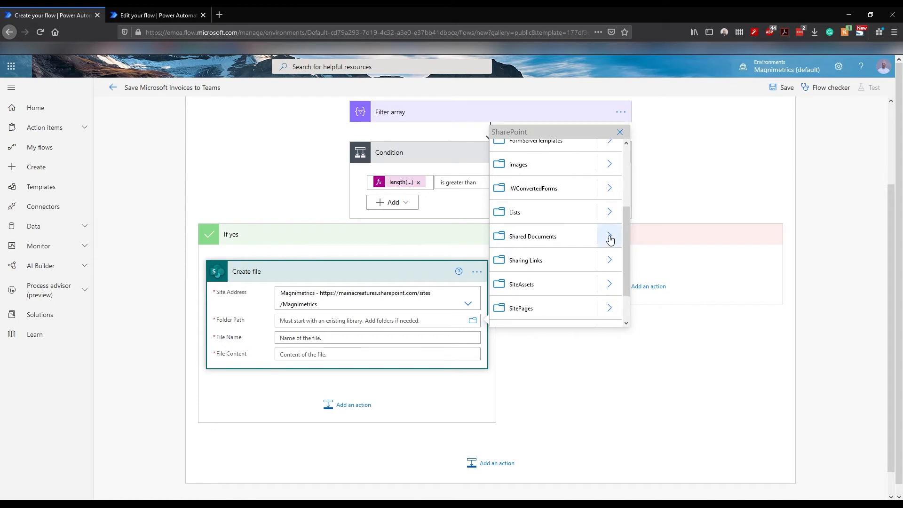
pyautogui.click(610, 239)
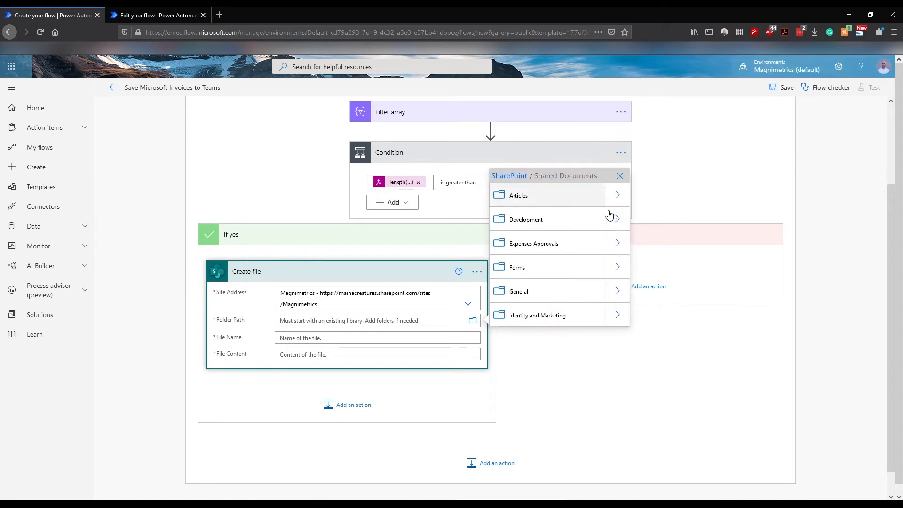
pyautogui.scroll(-1, 582, 255)
pyautogui.scroll(3, 582, 256)
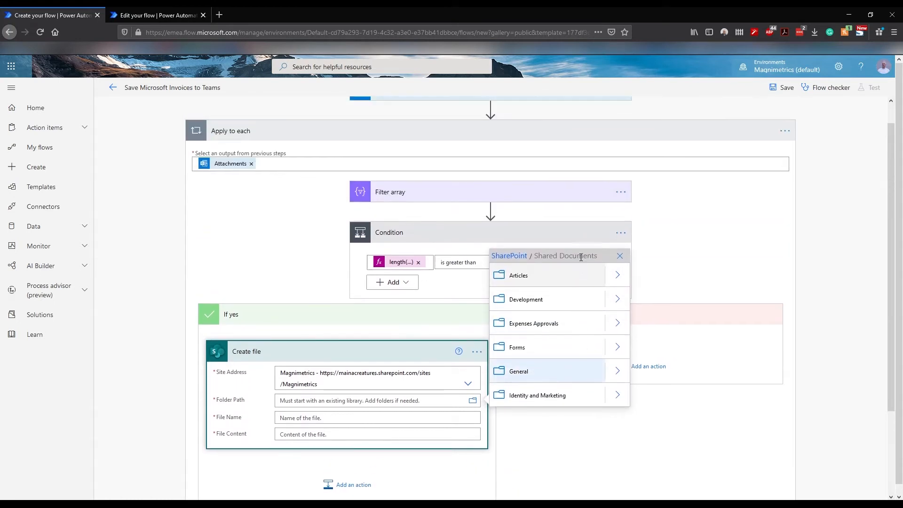
pyautogui.click(618, 323)
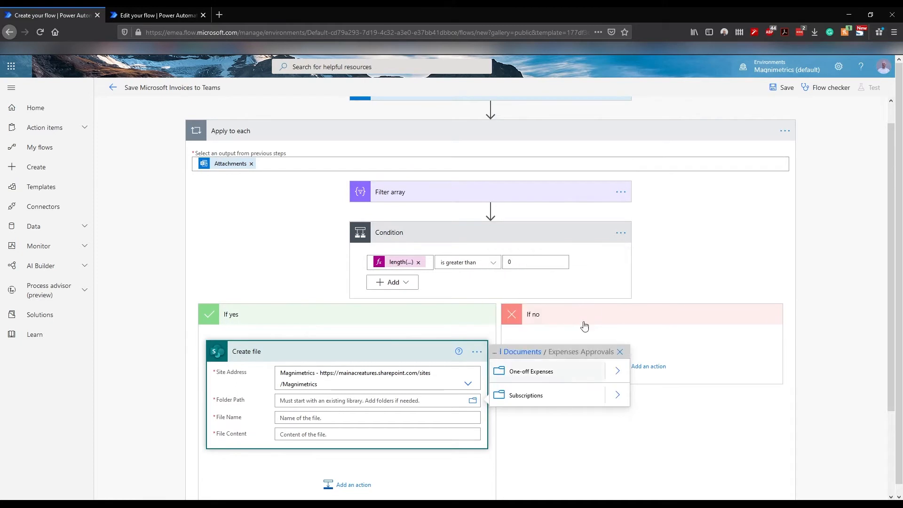
pyautogui.click(614, 397)
pyautogui.click(547, 401)
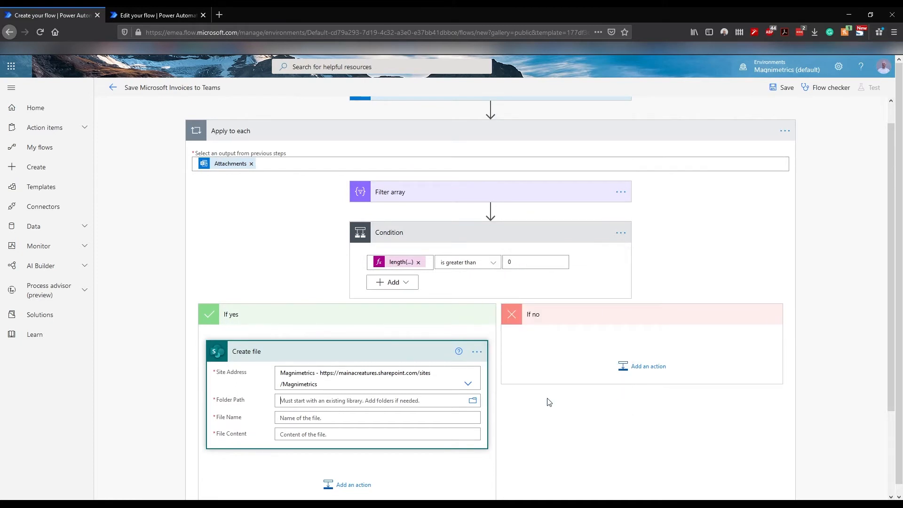
pyautogui.scroll(-3, 353, 403)
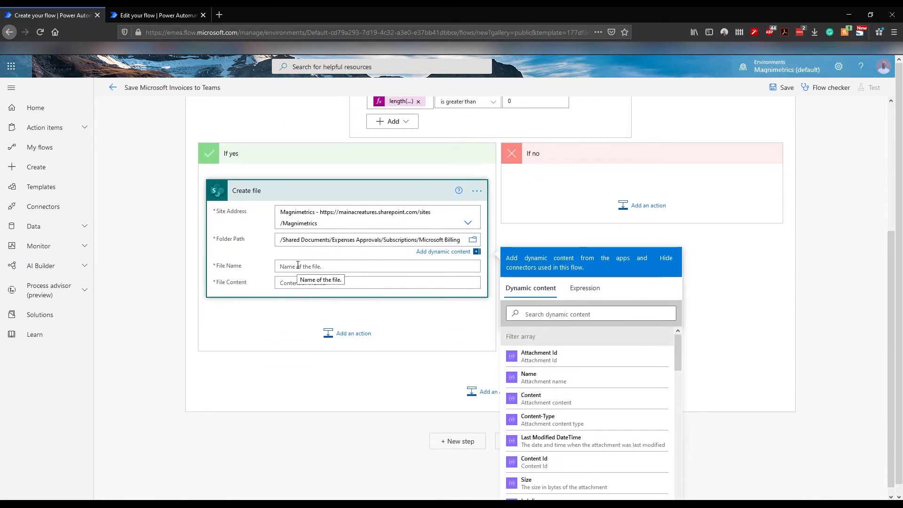
# Step: Set the Create file File Name to the dynamic content Attachments Name
pyautogui.click(297, 266)
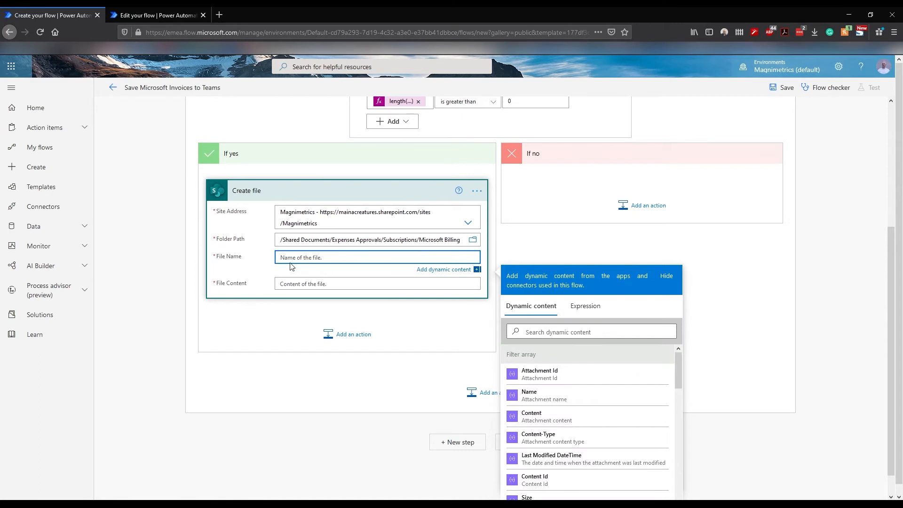
pyautogui.scroll(1, 424, 329)
pyautogui.click(564, 385)
pyautogui.write('attach')
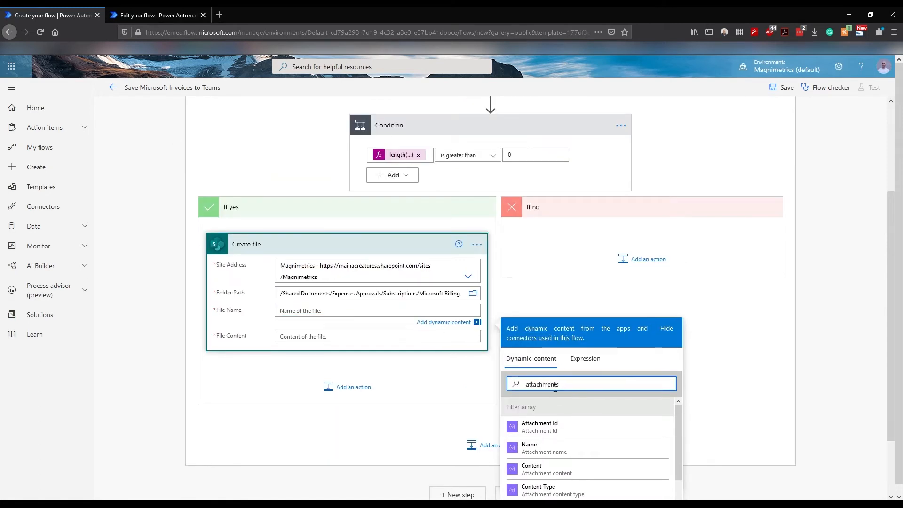
pyautogui.write('ments')
pyautogui.scroll(-3, 577, 459)
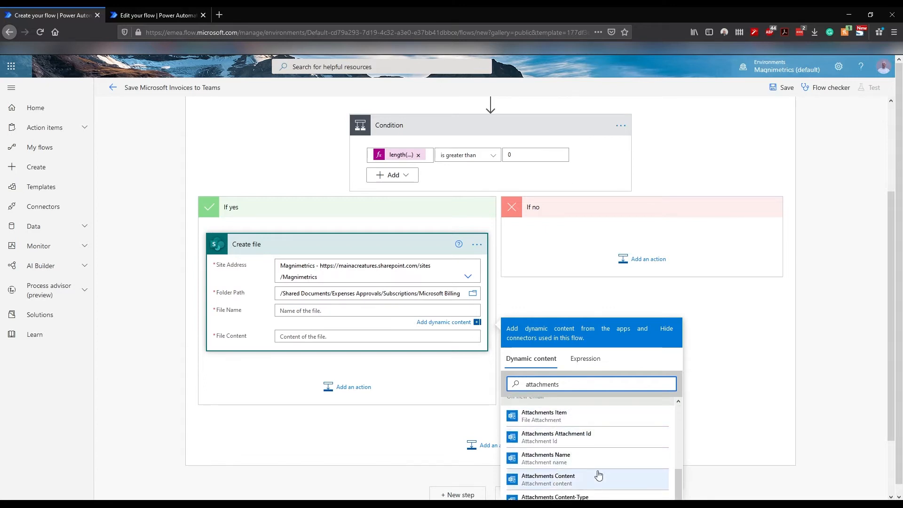
pyautogui.click(568, 460)
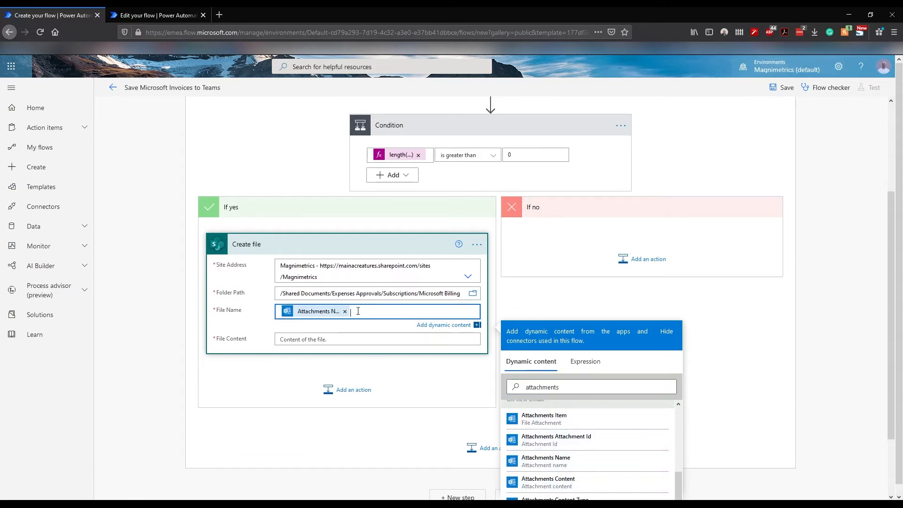
# Step: Fill File Content with Attachments Content and save the flow
pyautogui.click(312, 340)
pyautogui.write('a')
pyautogui.press('BackSpace')
pyautogui.click(555, 404)
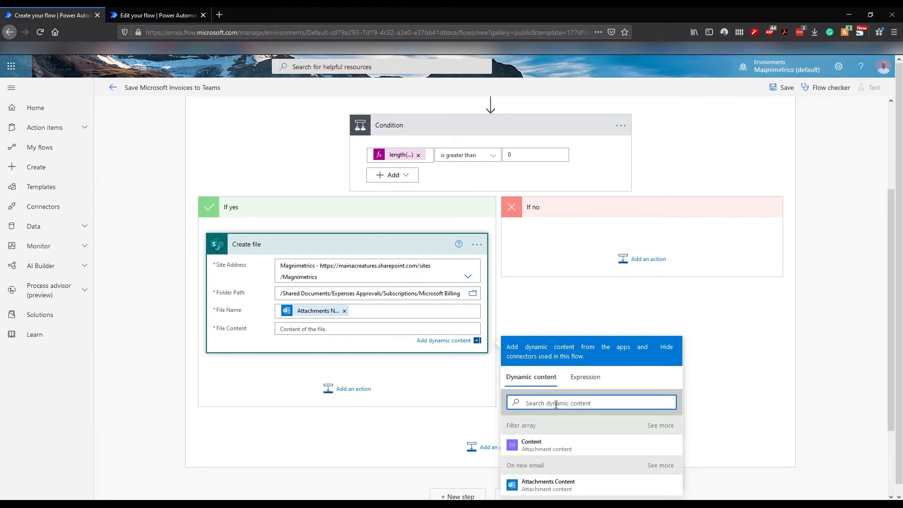
pyautogui.write('attach')
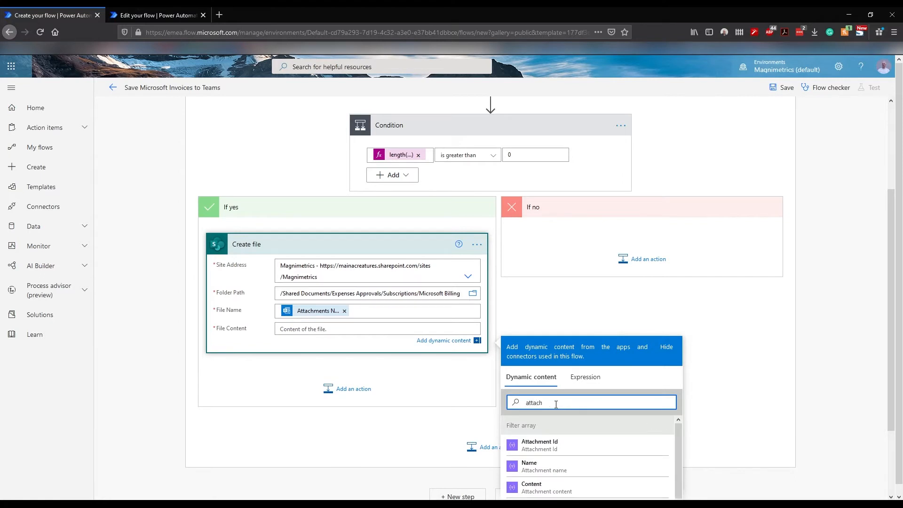
pyautogui.write('ments conte')
pyautogui.scroll(-2, 608, 463)
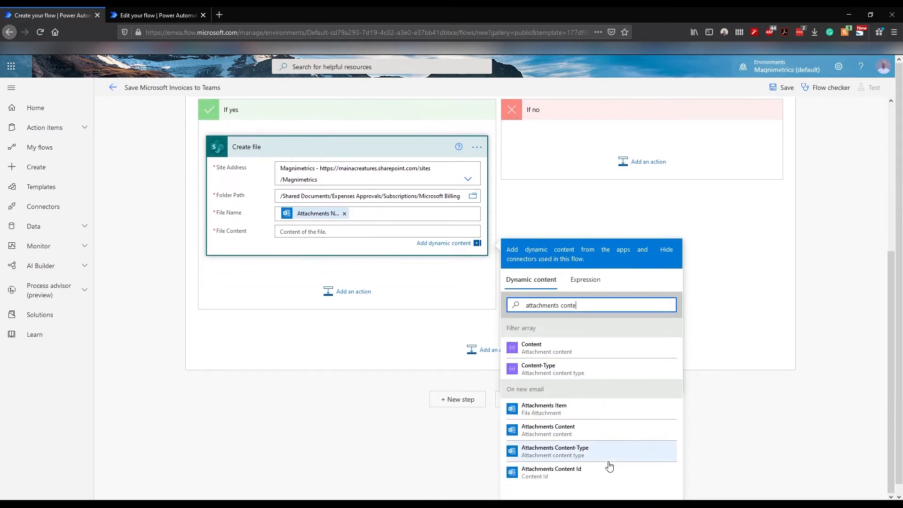
pyautogui.click(554, 438)
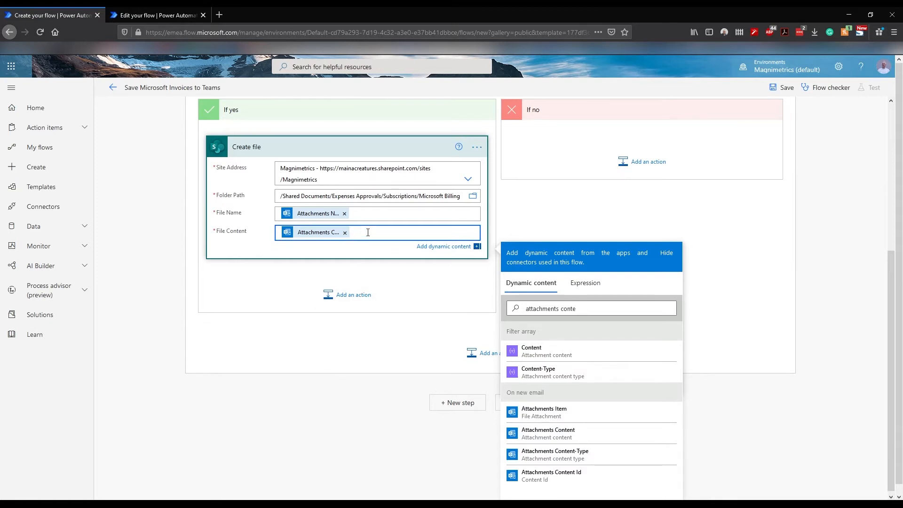
pyautogui.click(293, 276)
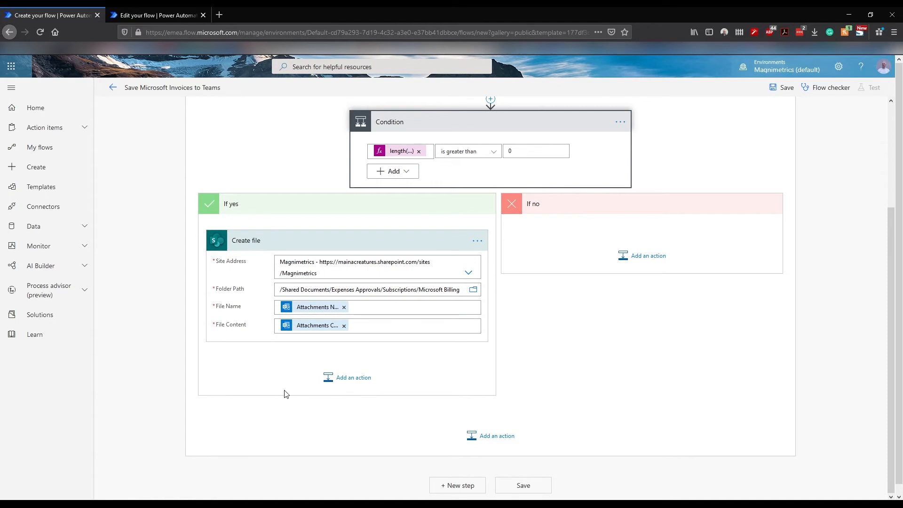
pyautogui.click(521, 487)
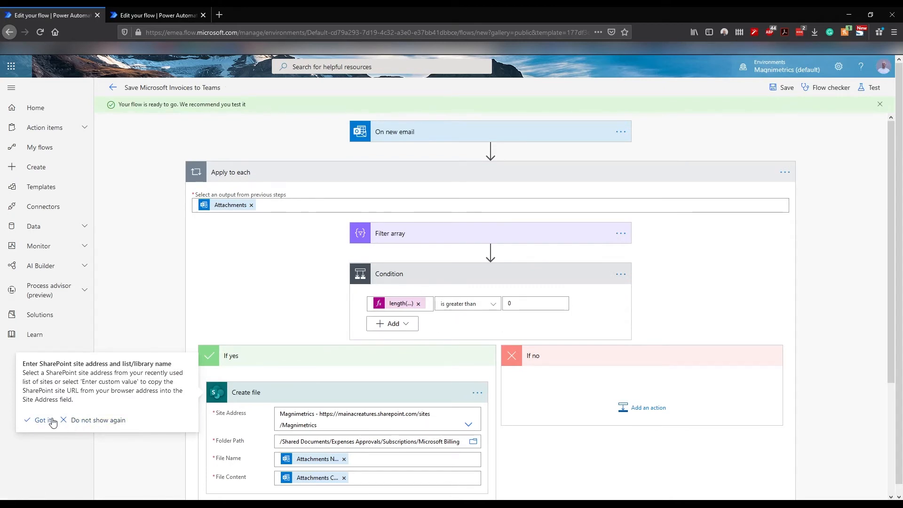
# Step: Dismiss the SharePoint tip and start a manual Save & Test run of the flow
pyautogui.click(107, 425)
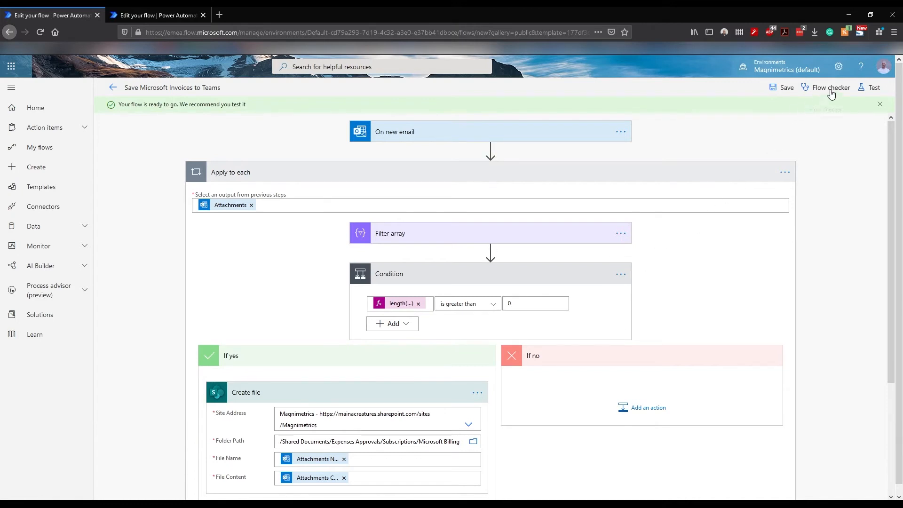
pyautogui.click(867, 91)
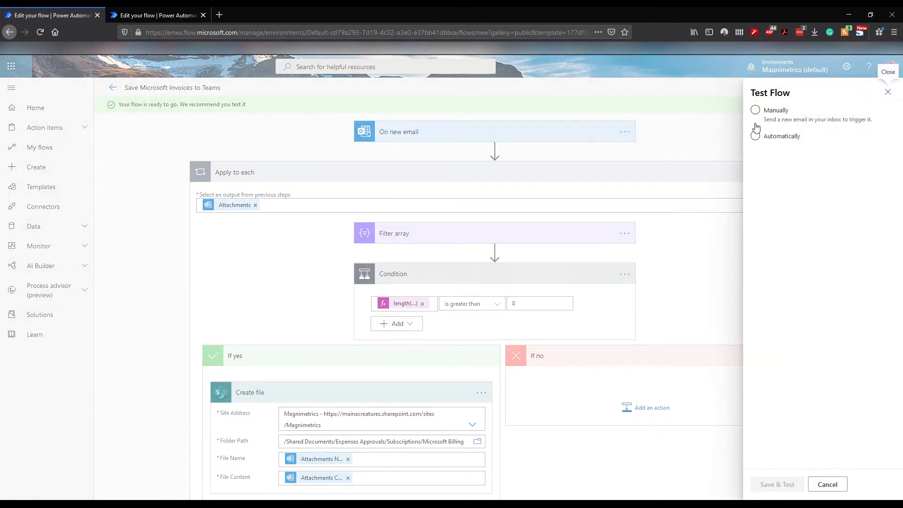
pyautogui.click(758, 114)
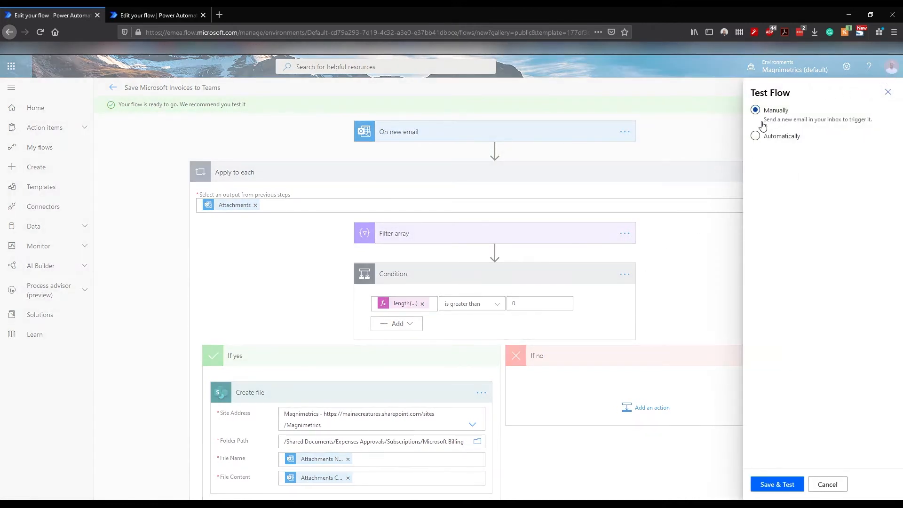
pyautogui.click(776, 485)
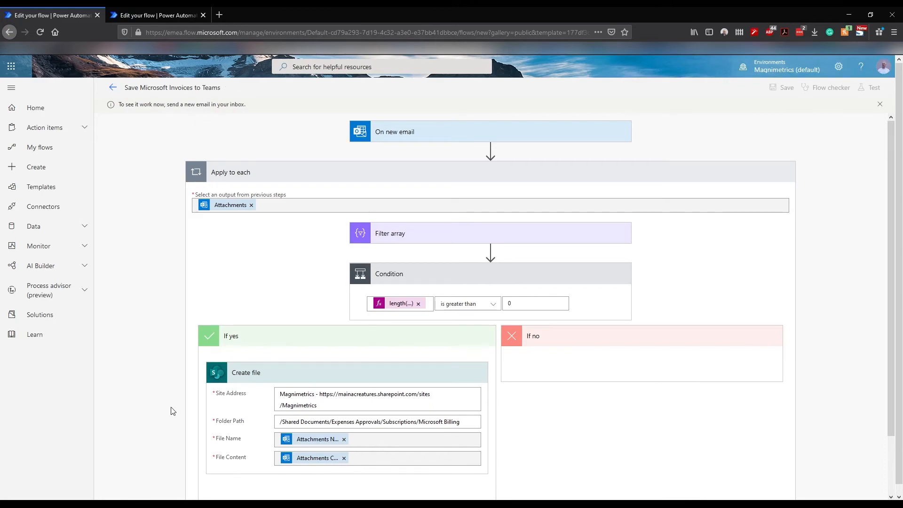
pyautogui.click(357, 505)
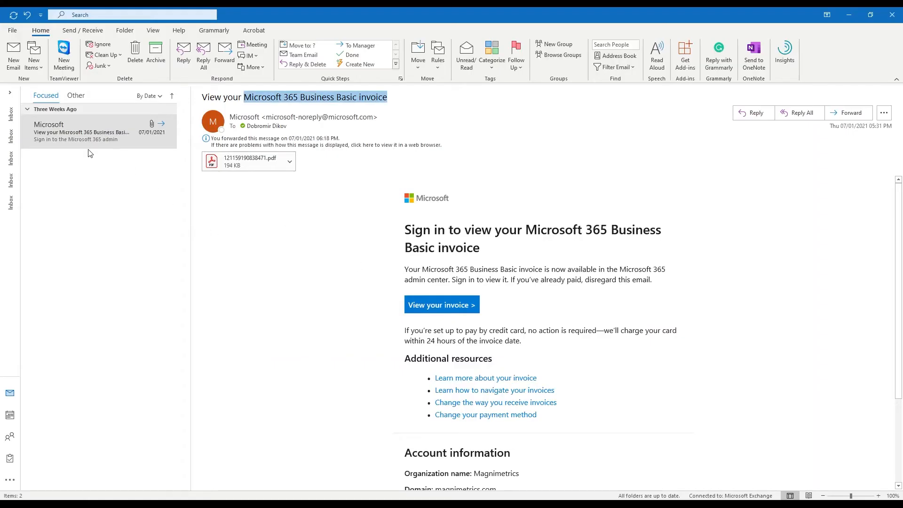
# Step: Forward the Microsoft invoice email with its PDF attachment, then return to Power Automate
pyautogui.click(72, 134)
pyautogui.click(846, 113)
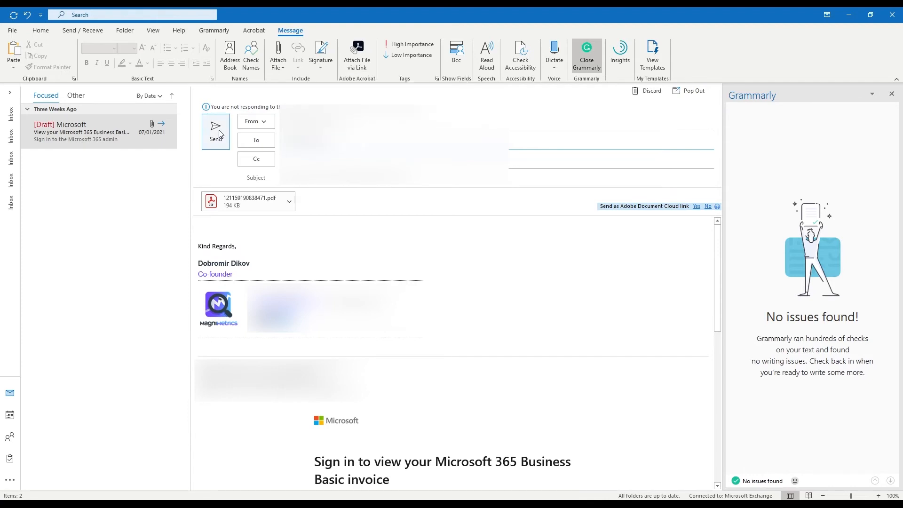
pyautogui.click(218, 134)
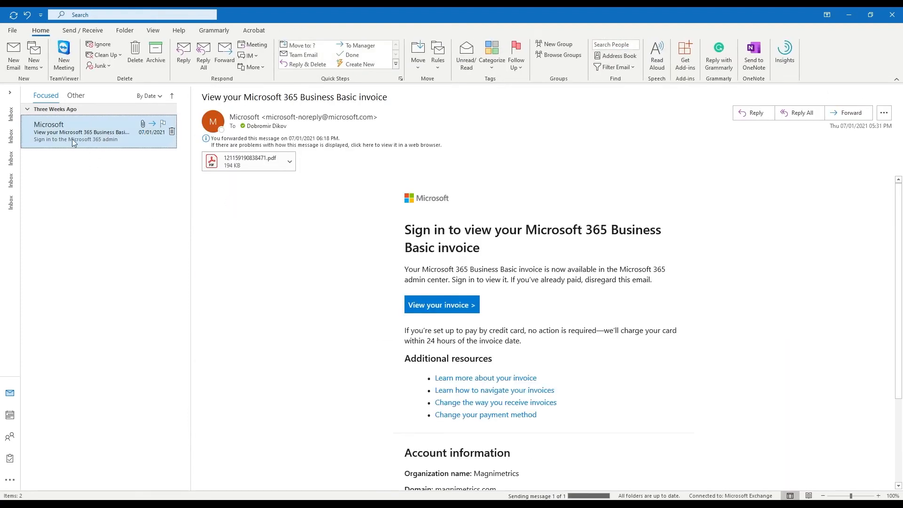
pyautogui.hotkey('alt', 'Tab')
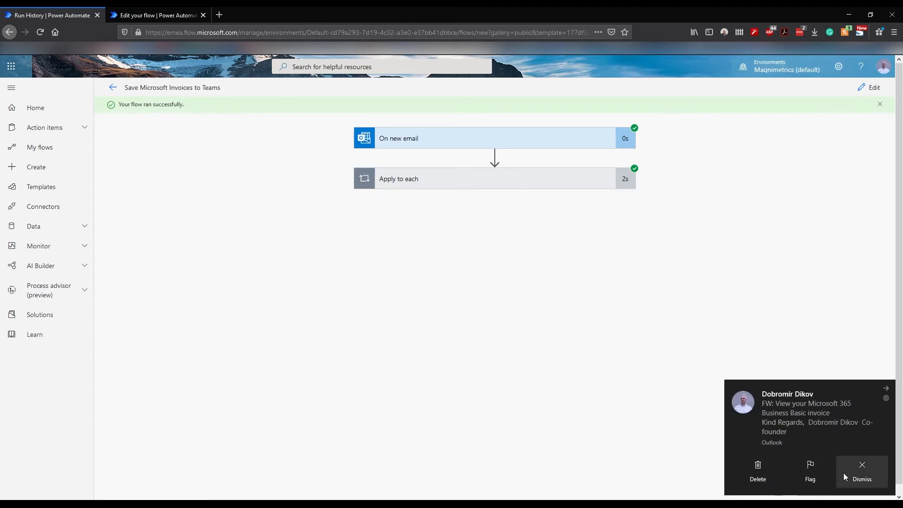
# Step: Expand Apply to each and Condition in the run, then refresh the Teams Microsoft Billing folder
pyautogui.click(859, 471)
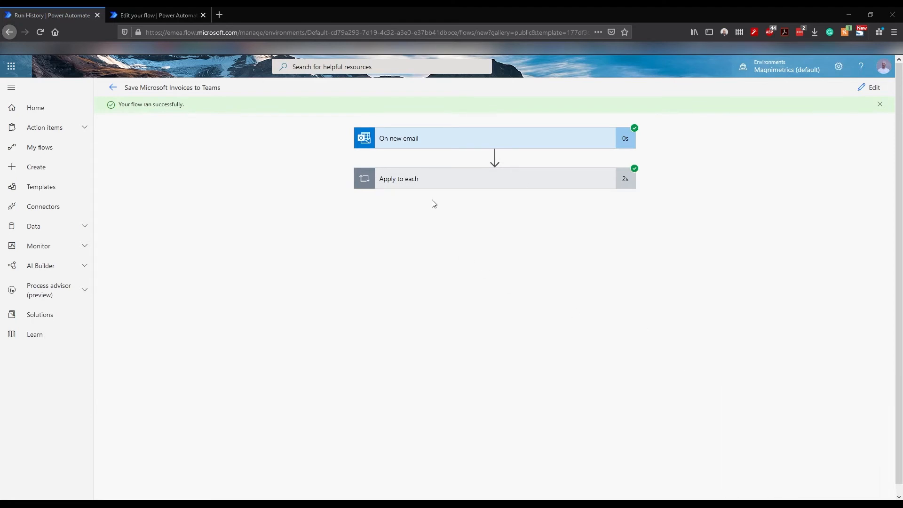
pyautogui.click(416, 181)
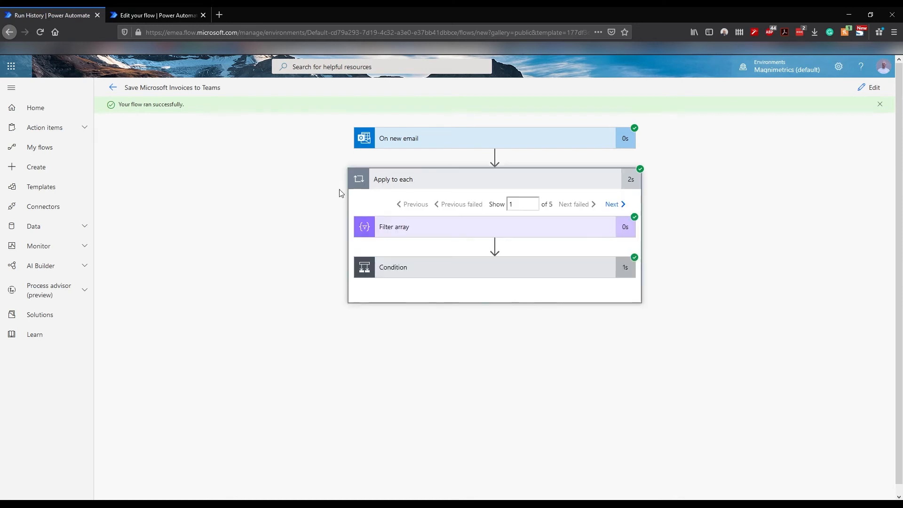
pyautogui.click(424, 274)
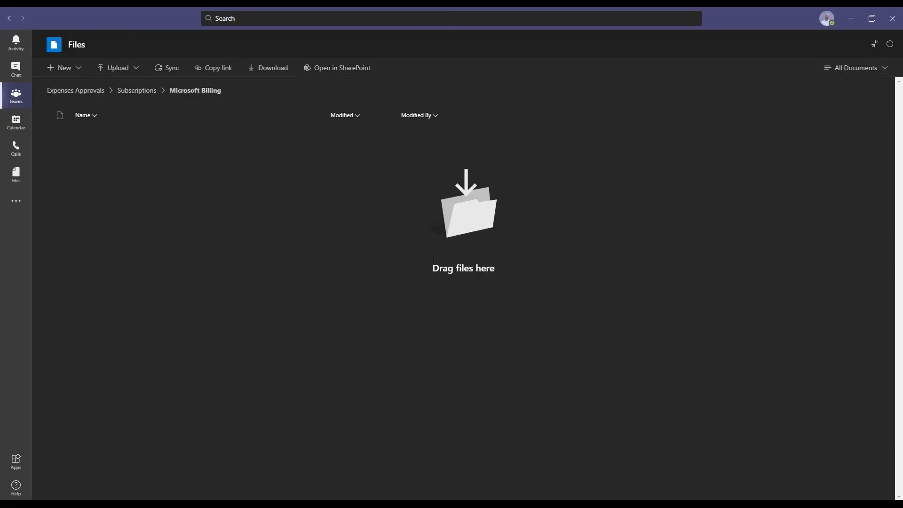
pyautogui.click(890, 45)
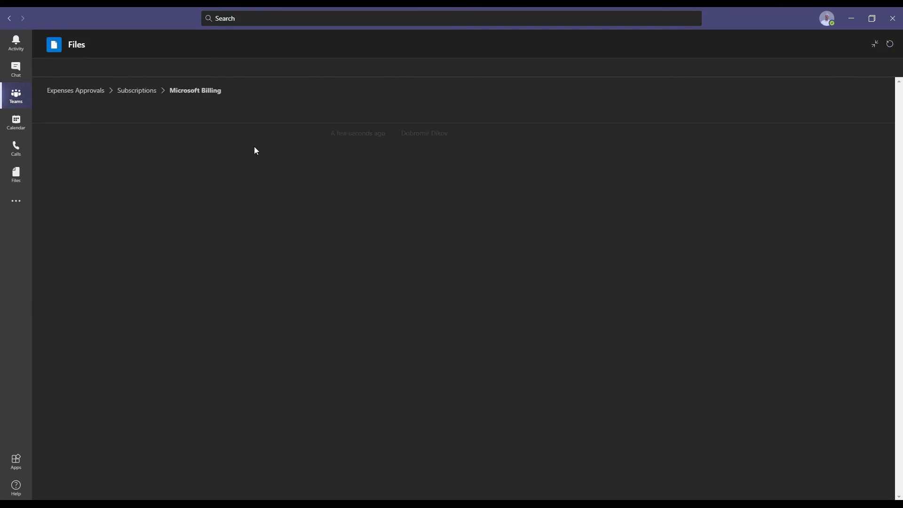